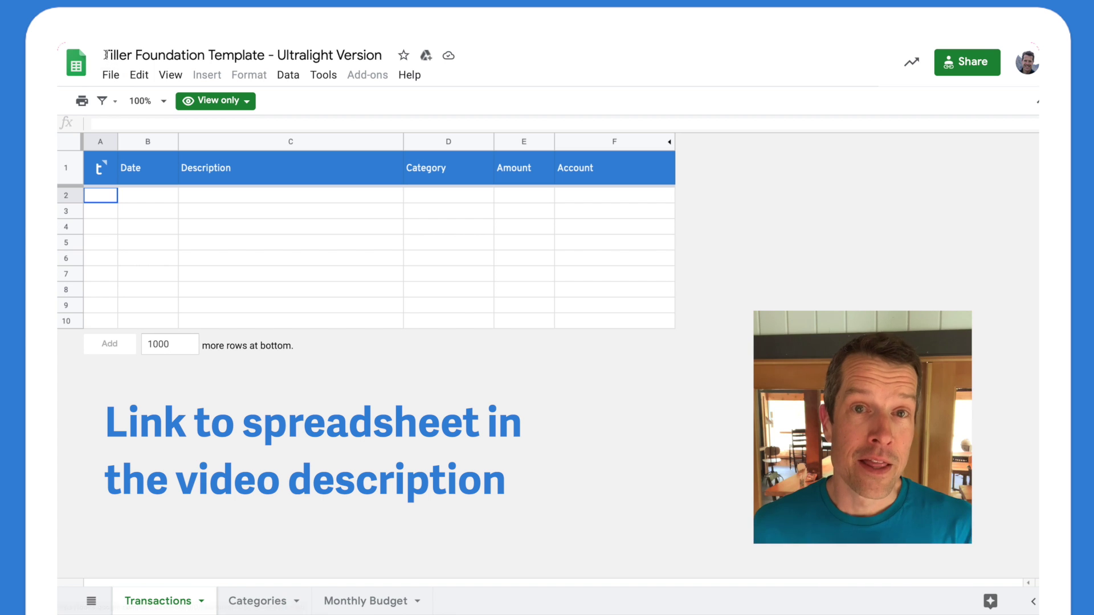
Make a copy of the Tiller Foundation Template, titled with the couple's first names followed by "Budget".
mouse_move(106, 56)
left_mouse_down()
mouse_move(389, 56)
mouse_move(293, 54)
mouse_move(140, 74)
mouse_move(105, 57)
left_mouse_up()
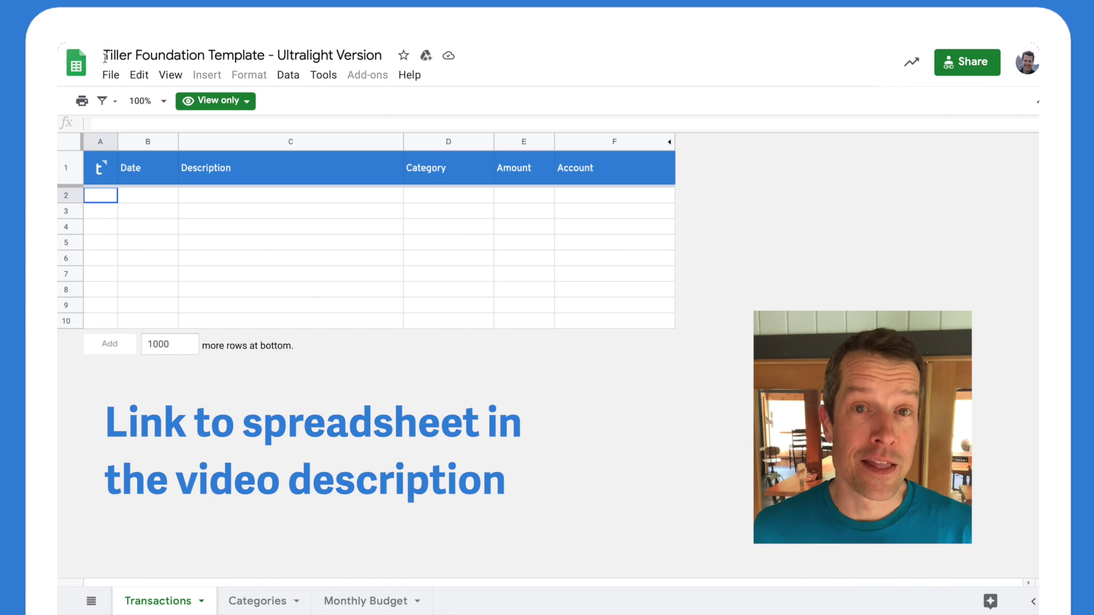
left_click(110, 75)
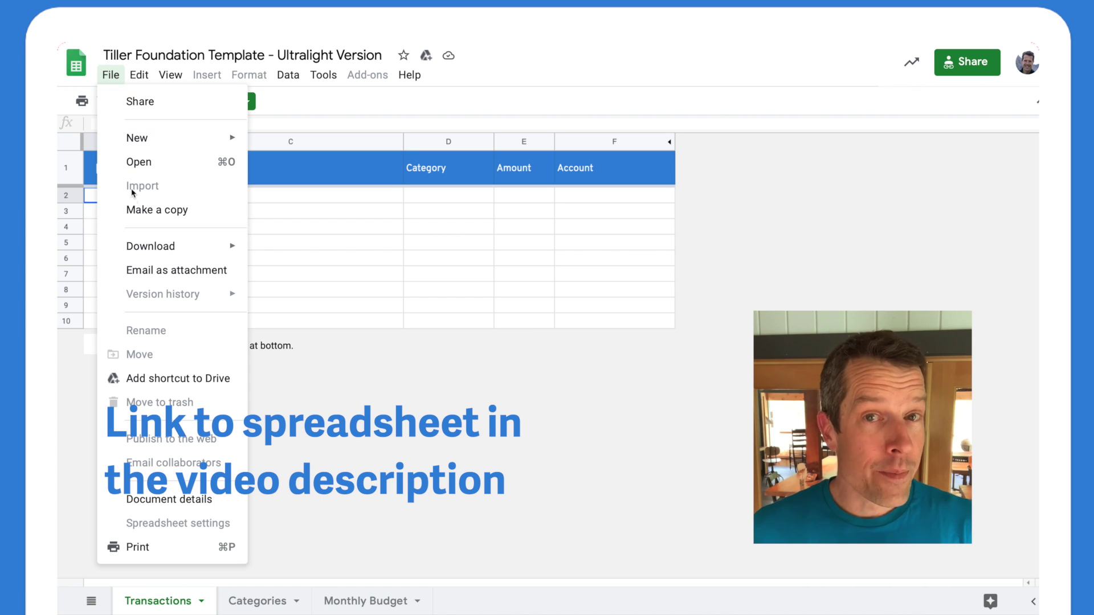
left_click(135, 212)
type("Peter and Shannon's Budget")
key("Return")
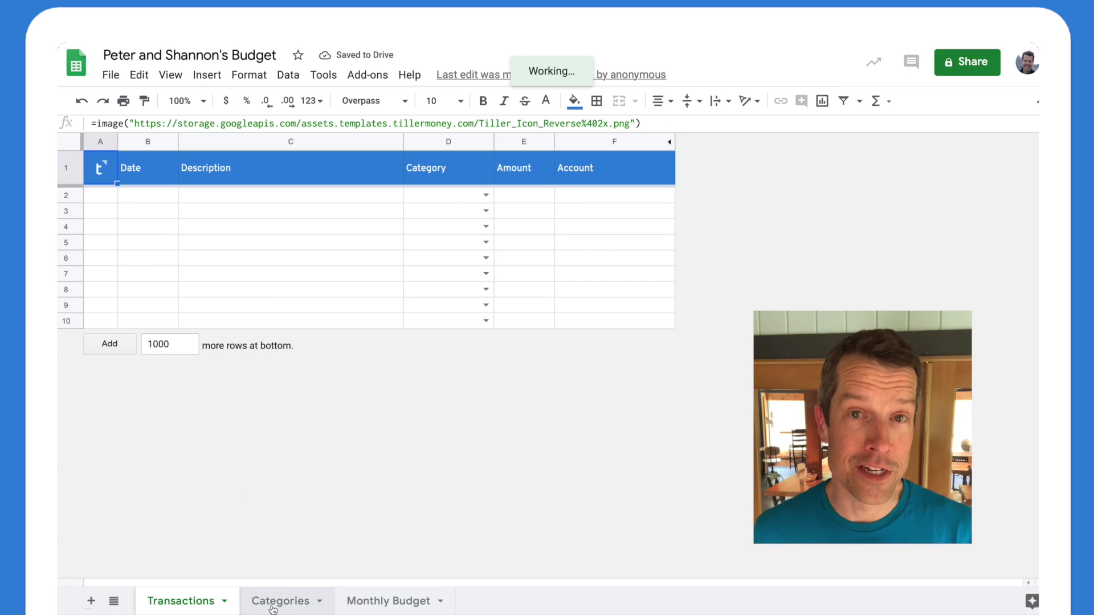
Open the Categories sheet and examine the listed categories, their group assignments and their expense or income types.
left_click(274, 602)
mouse_move(353, 167)
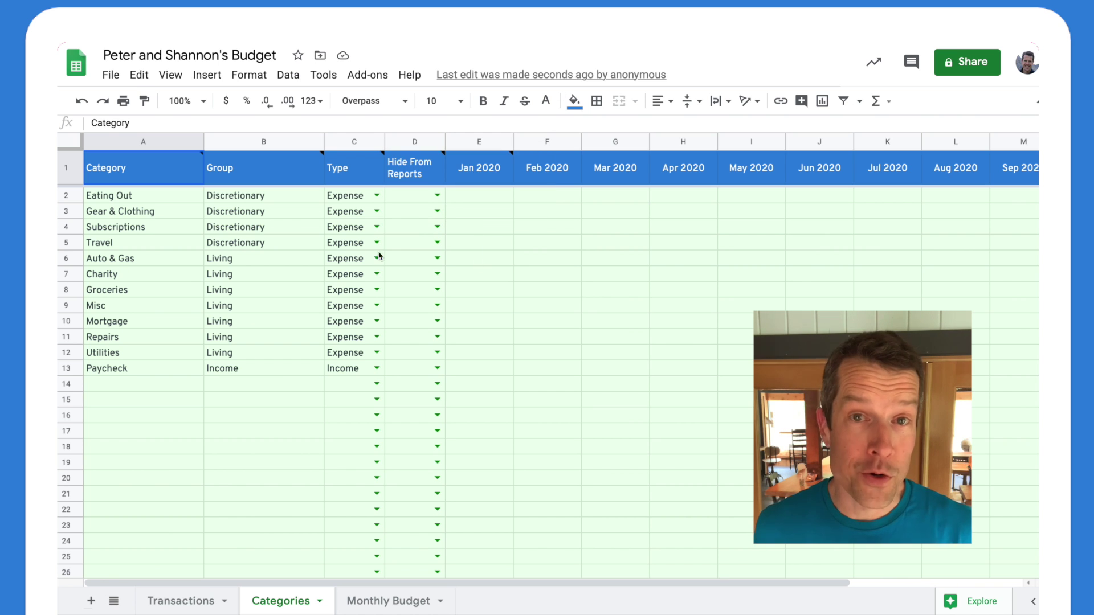
left_click_drag(154, 199, 154, 374)
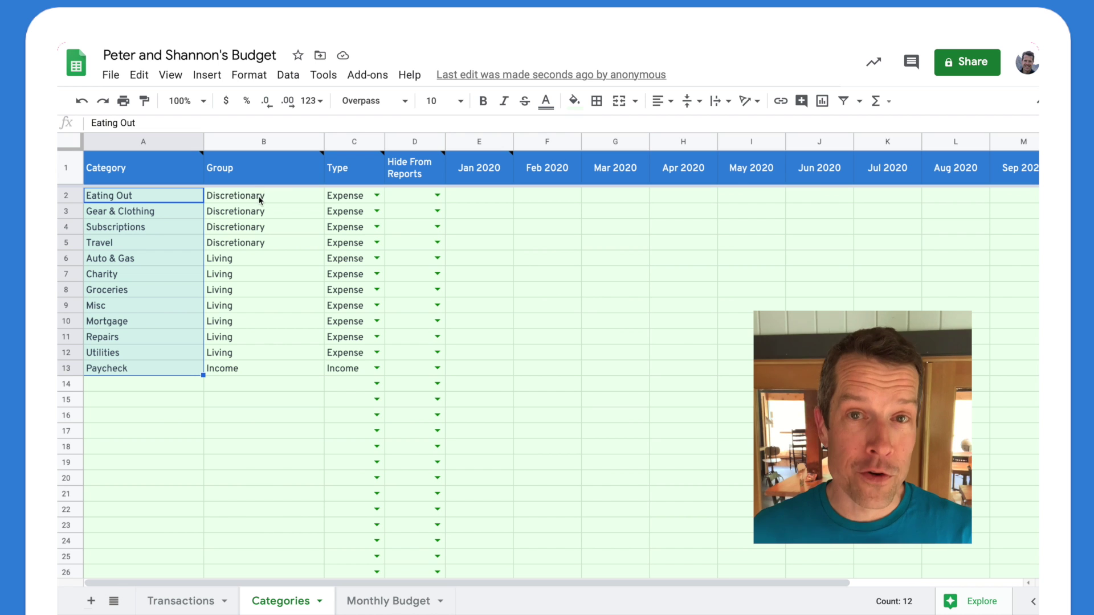
left_click(249, 145)
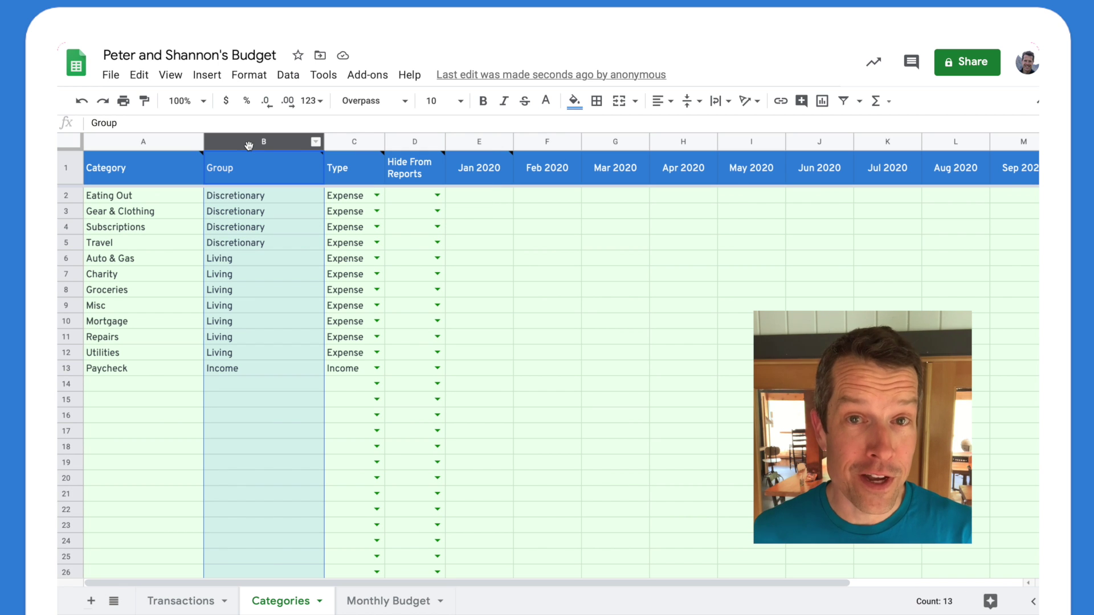
left_click(252, 197)
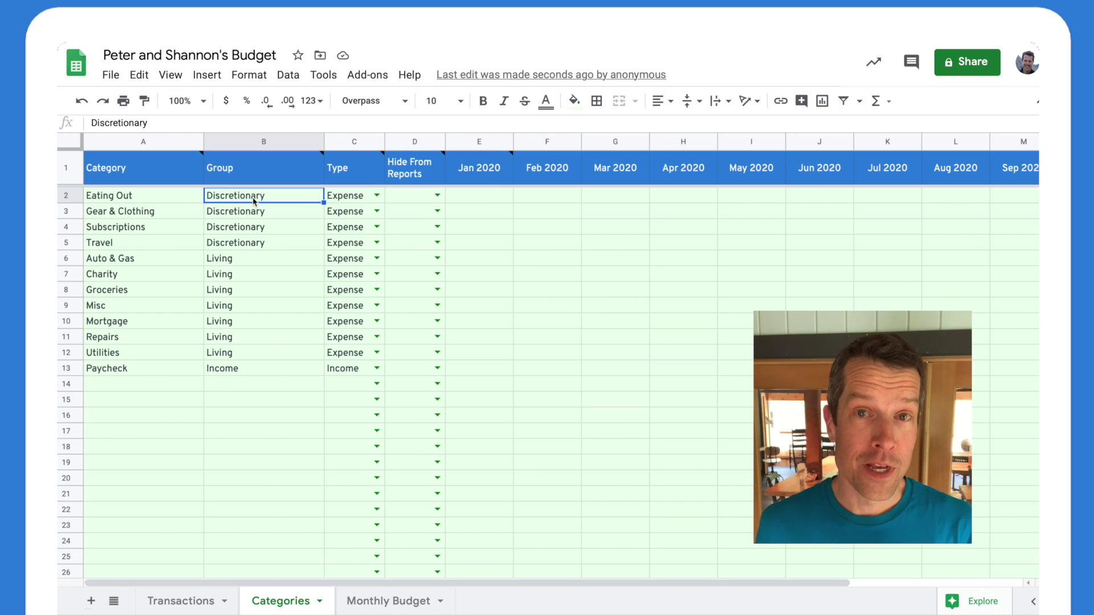
left_click_drag(254, 200, 246, 243)
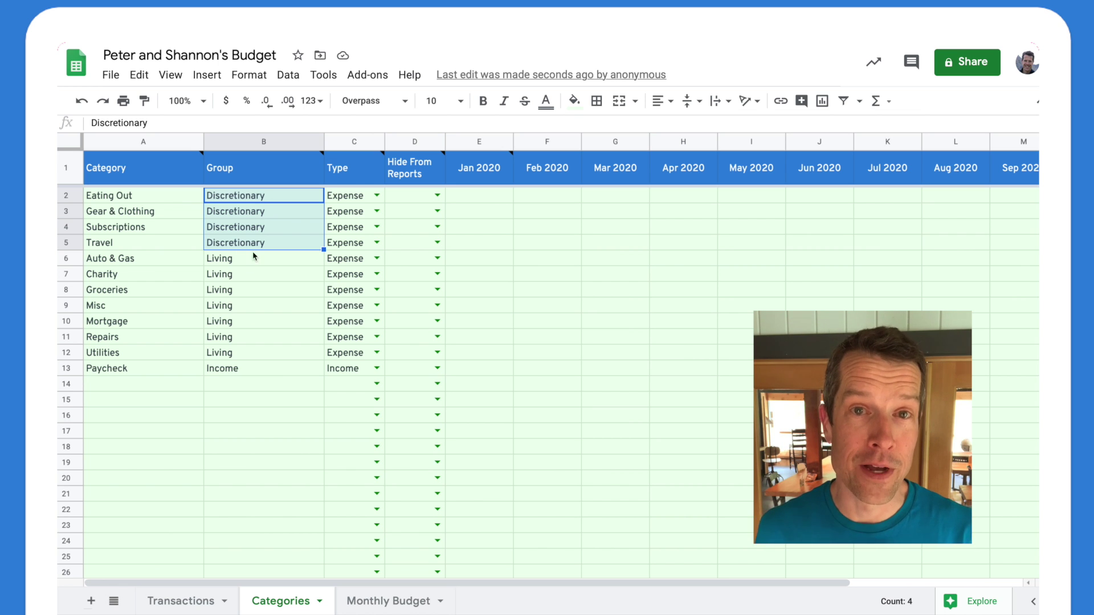
left_click(267, 226)
left_click(267, 242)
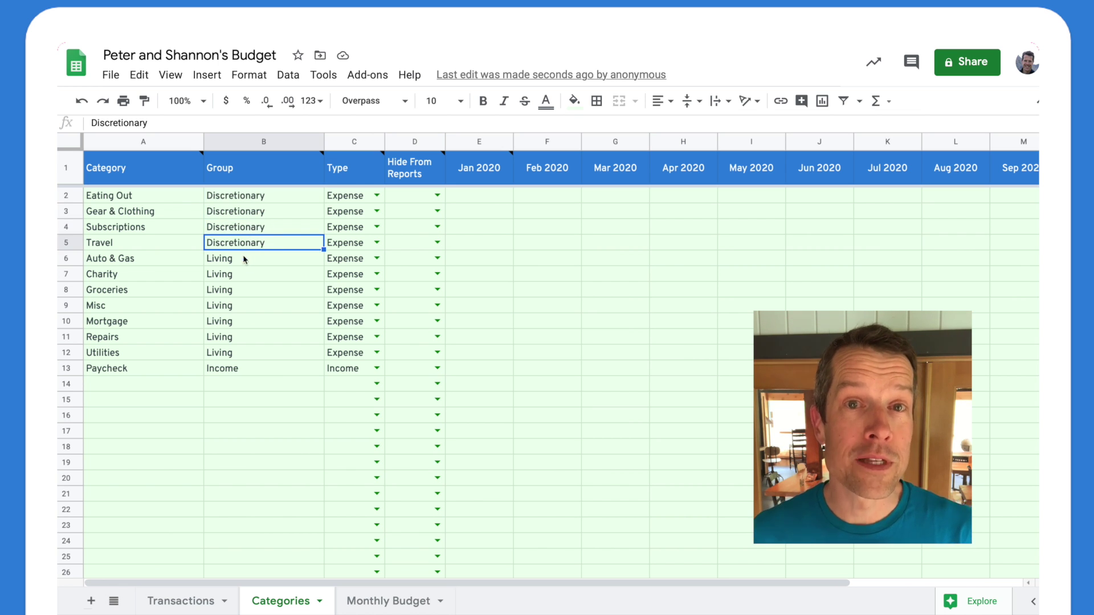
left_click(244, 257)
left_click_drag(241, 276, 243, 360)
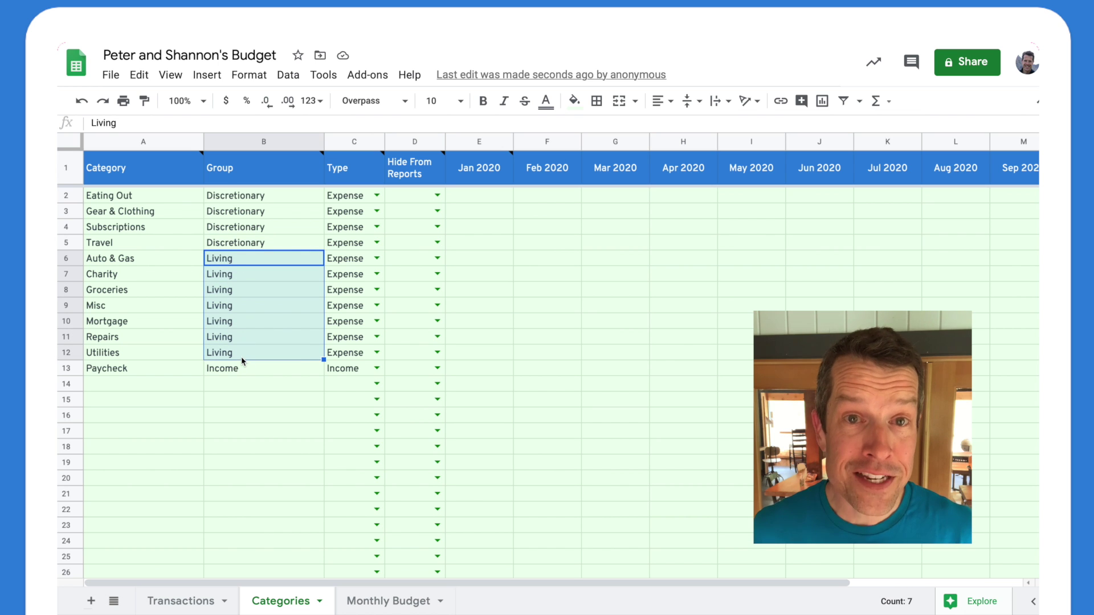
left_click(225, 276)
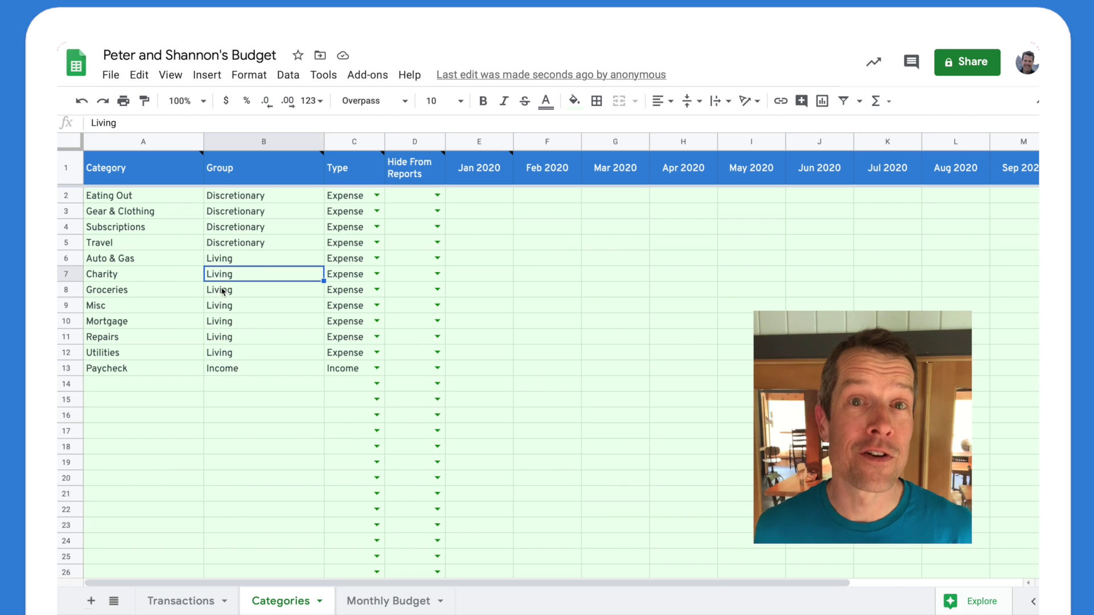
left_click(224, 291)
left_click(142, 292)
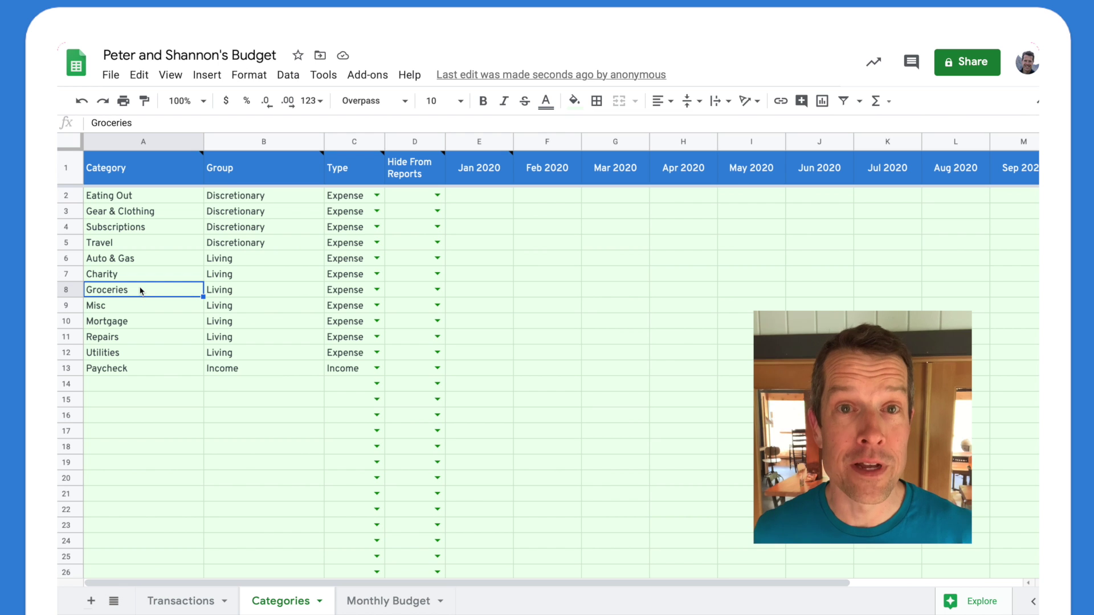
left_click(345, 141)
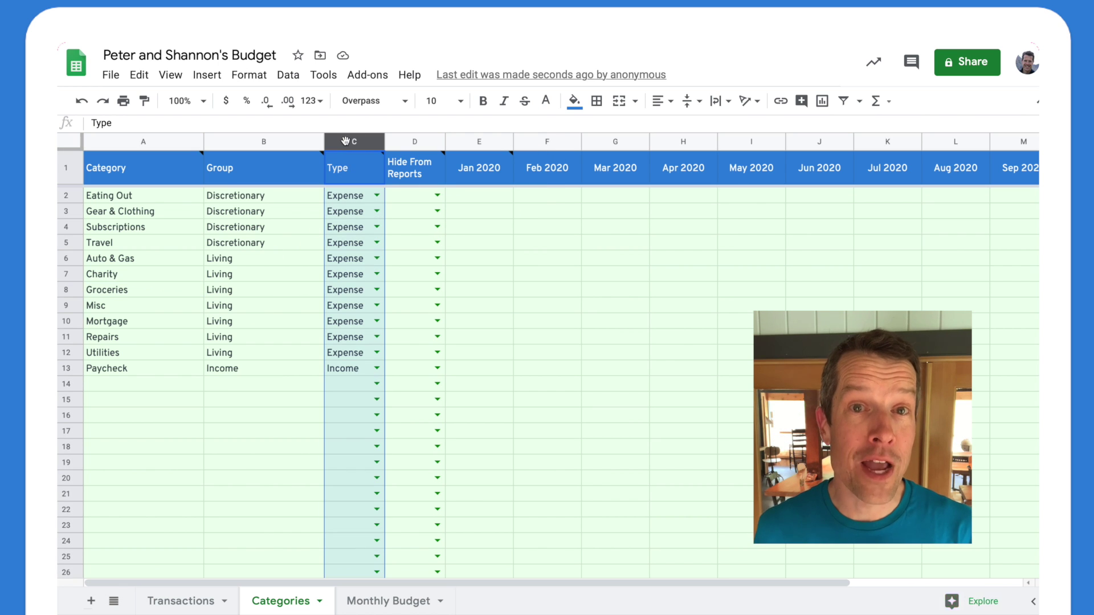
left_click(345, 297)
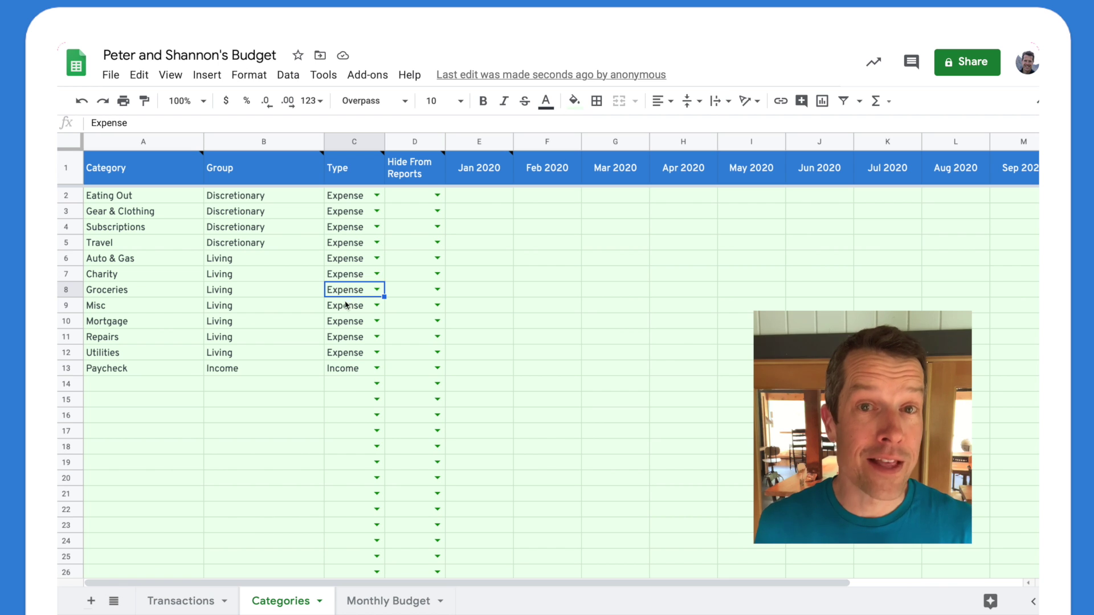
left_click(337, 370)
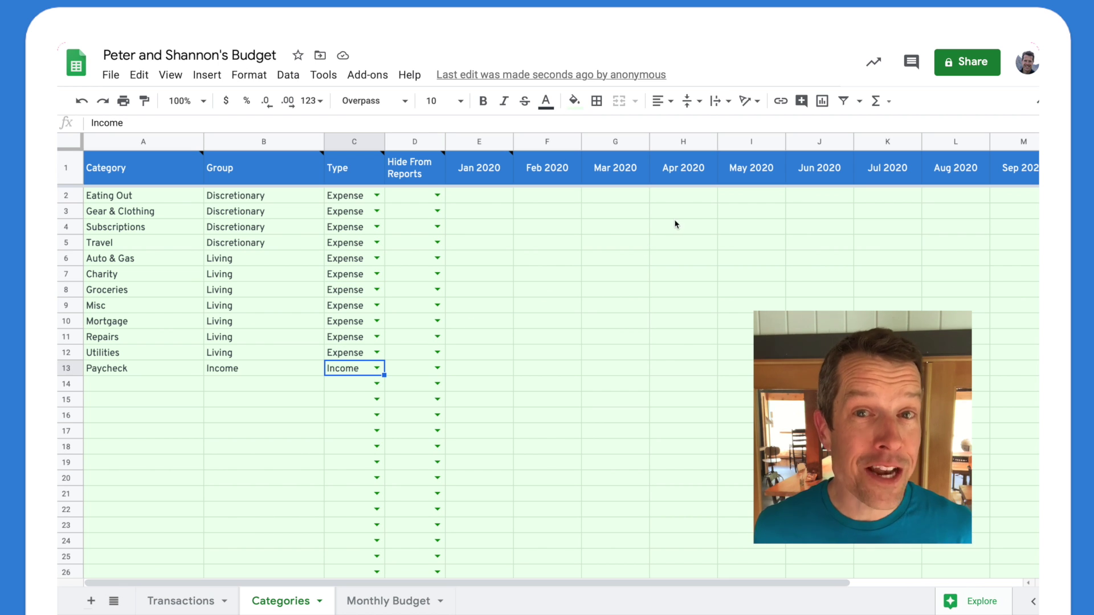
Add a Freelance category in row 14 with group Income and type Income.
left_click(137, 391)
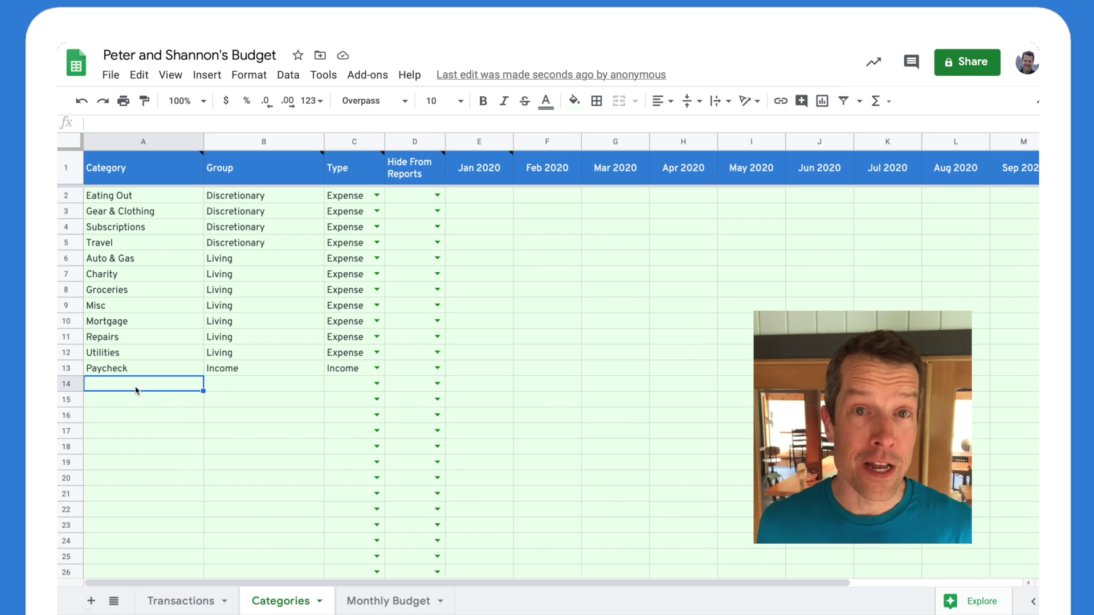
type("Fre")
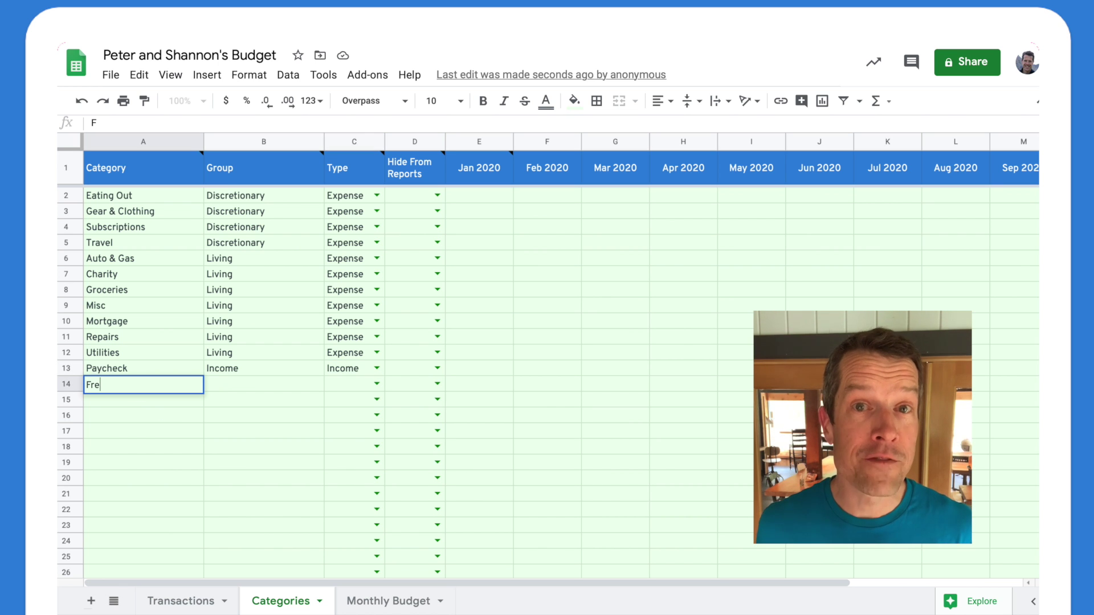
type("elance")
key("Tab")
type("Income")
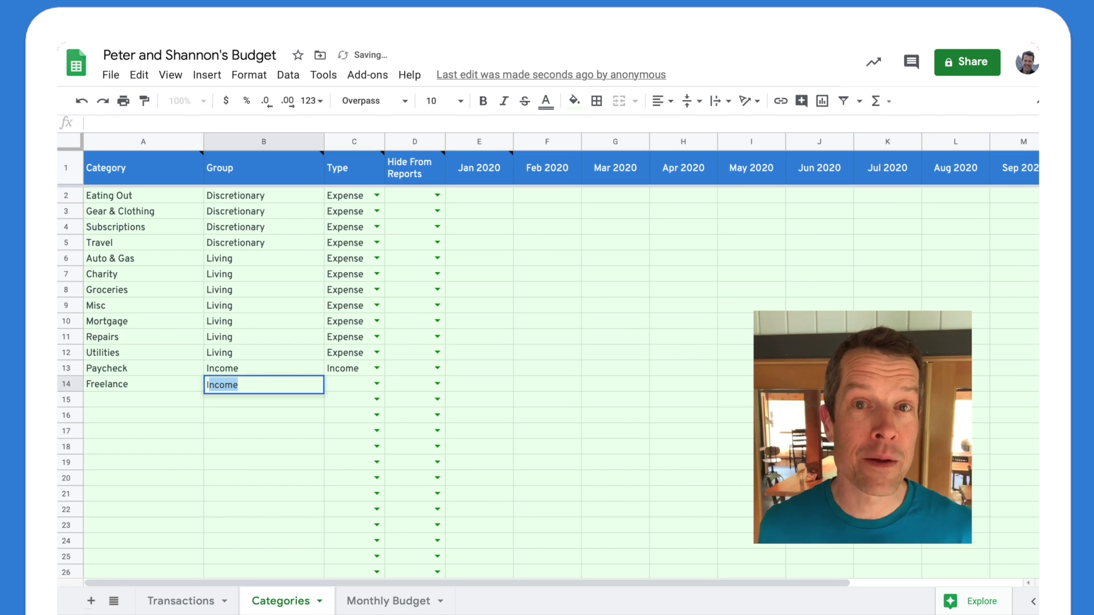
key("Tab")
type("I")
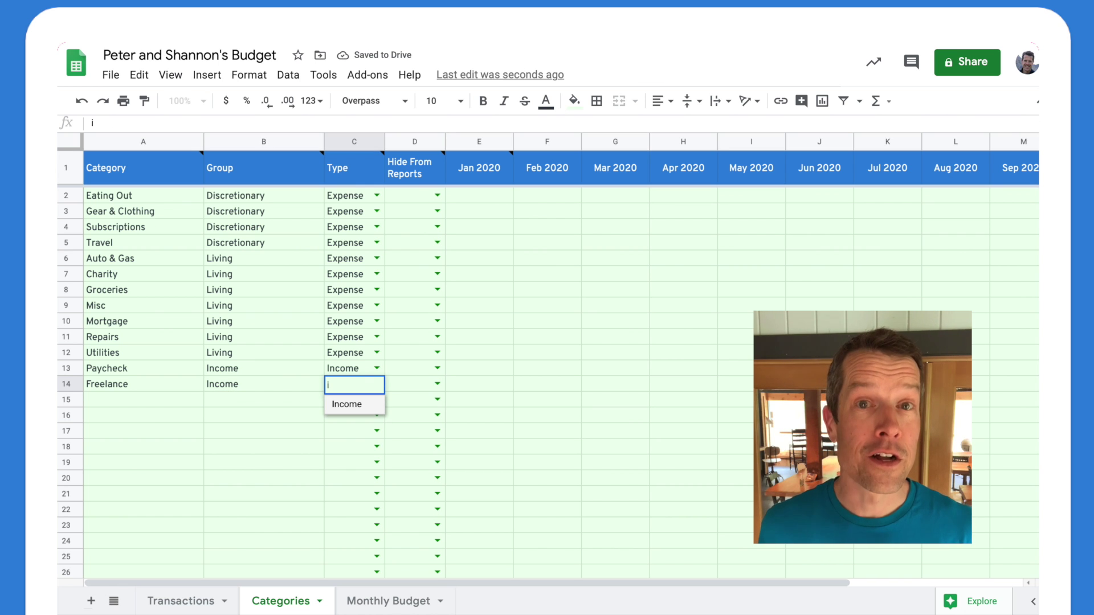
key("Return")
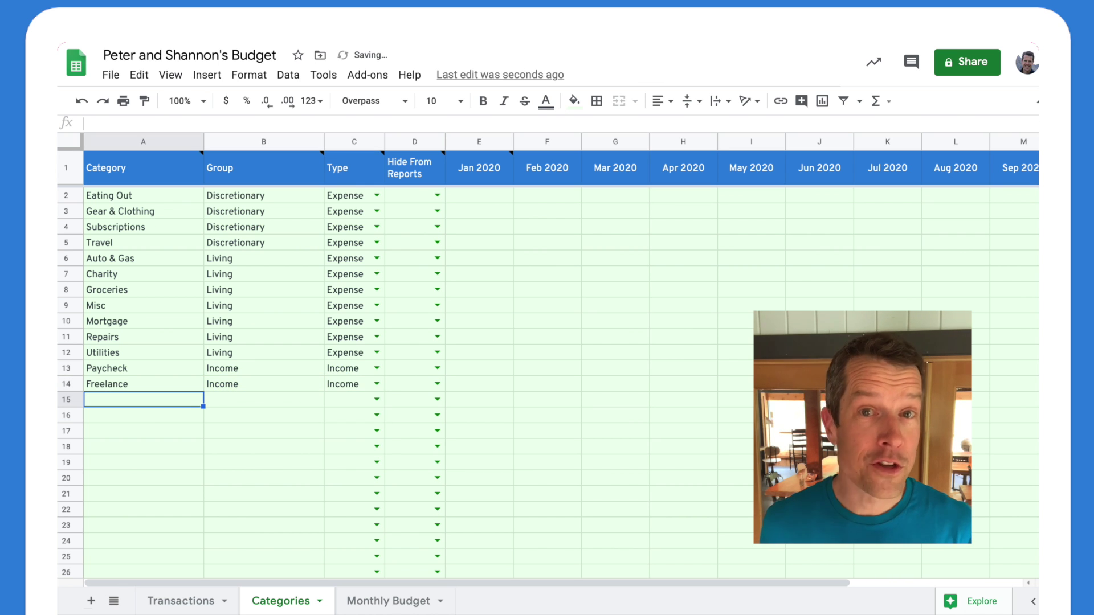
Add a Home Improvements category in row 15 with group Discretionary and type Expense.
type("Home")
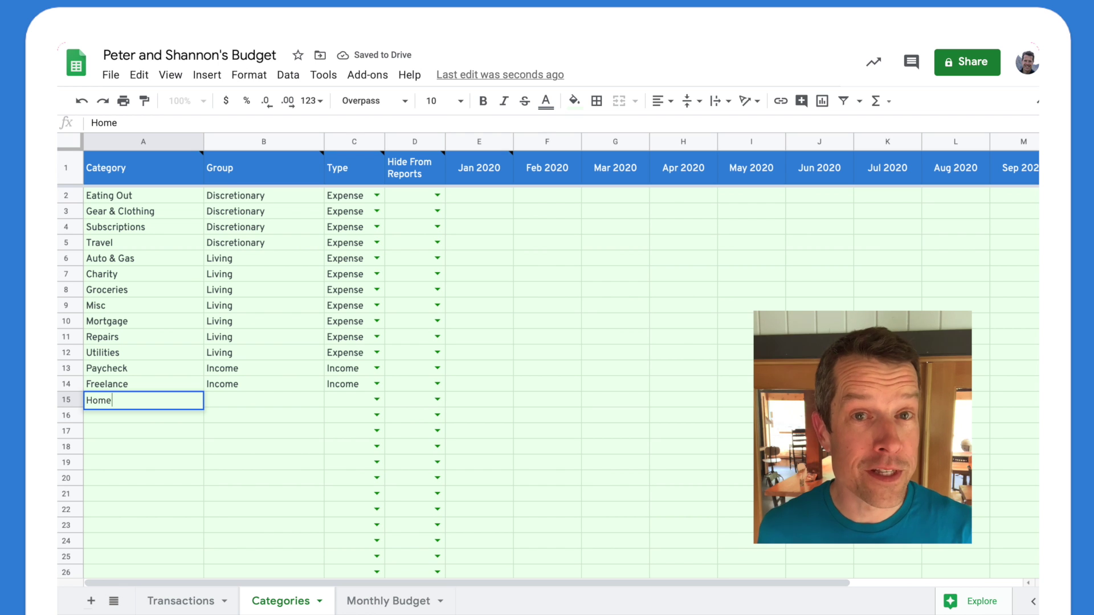
type(" Improvements")
key("Tab")
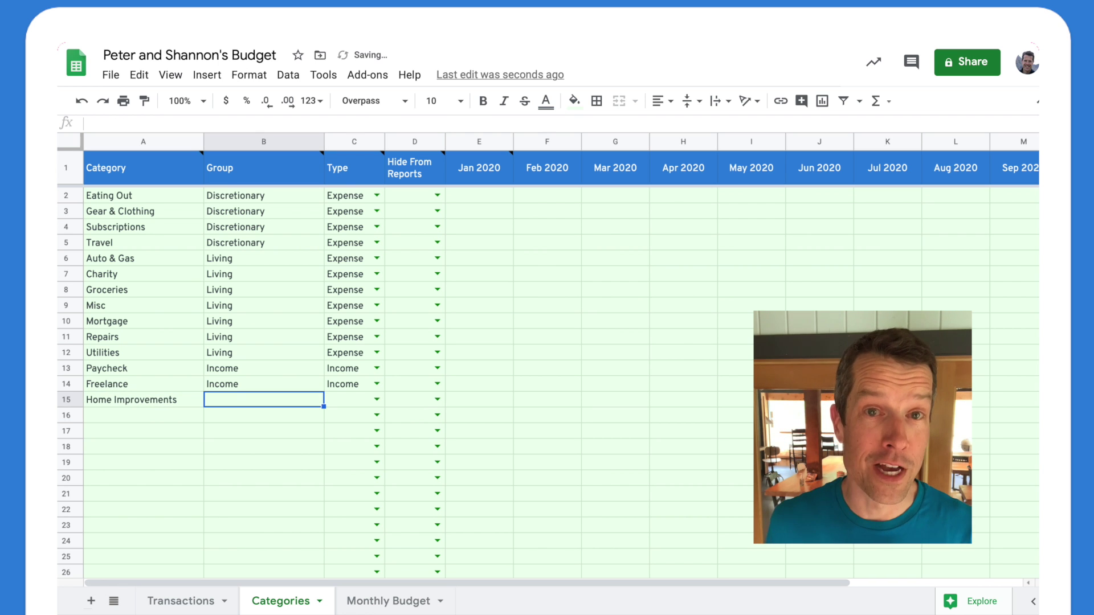
type("d")
key("Tab")
type("e")
key("Return")
Move the Home Improvements row up among the Discretionary categories, between Gear & Clothing and Subscriptions.
left_click(69, 401)
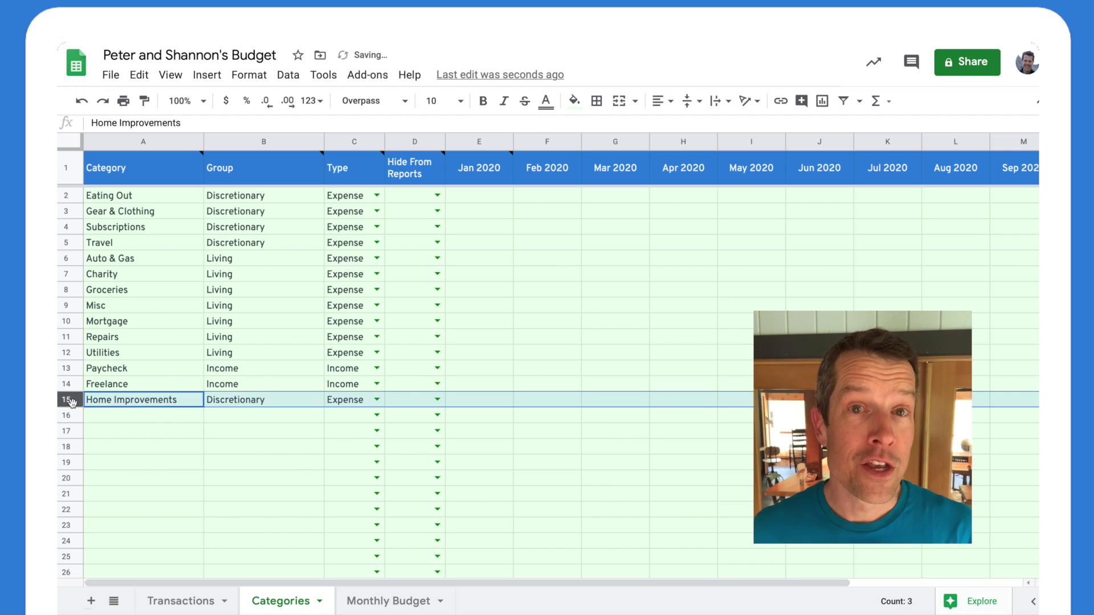
left_click_drag(72, 404, 69, 227)
left_click(122, 257)
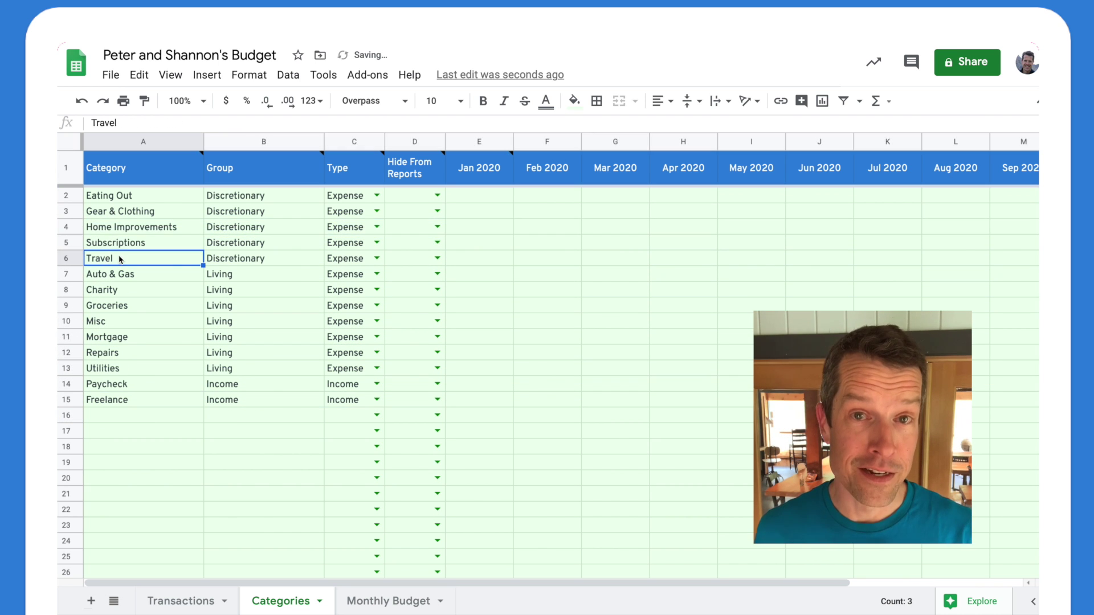
left_click_drag(258, 202, 255, 259)
left_click(253, 291)
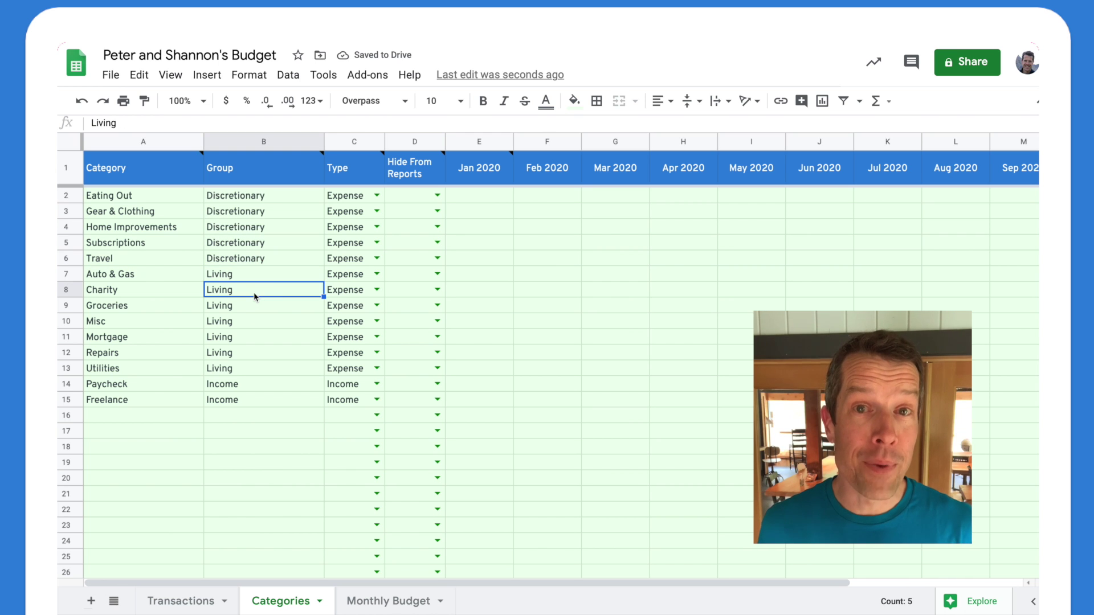
Enter May 2020 budgets of 50 for Eating Out and 100 for Gear & Clothing.
left_click(746, 196)
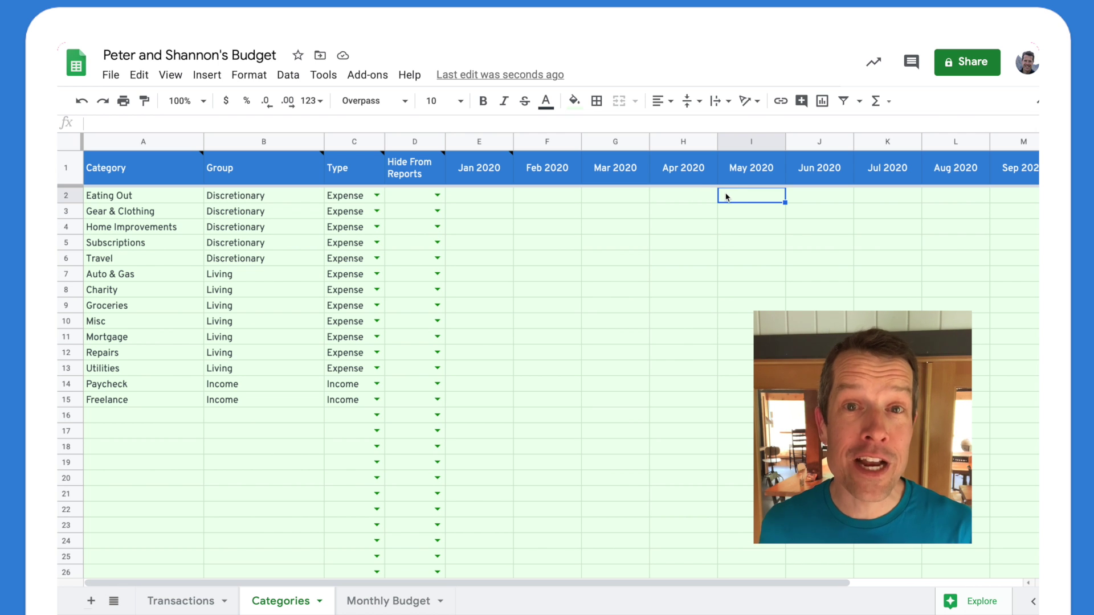
key("Down")
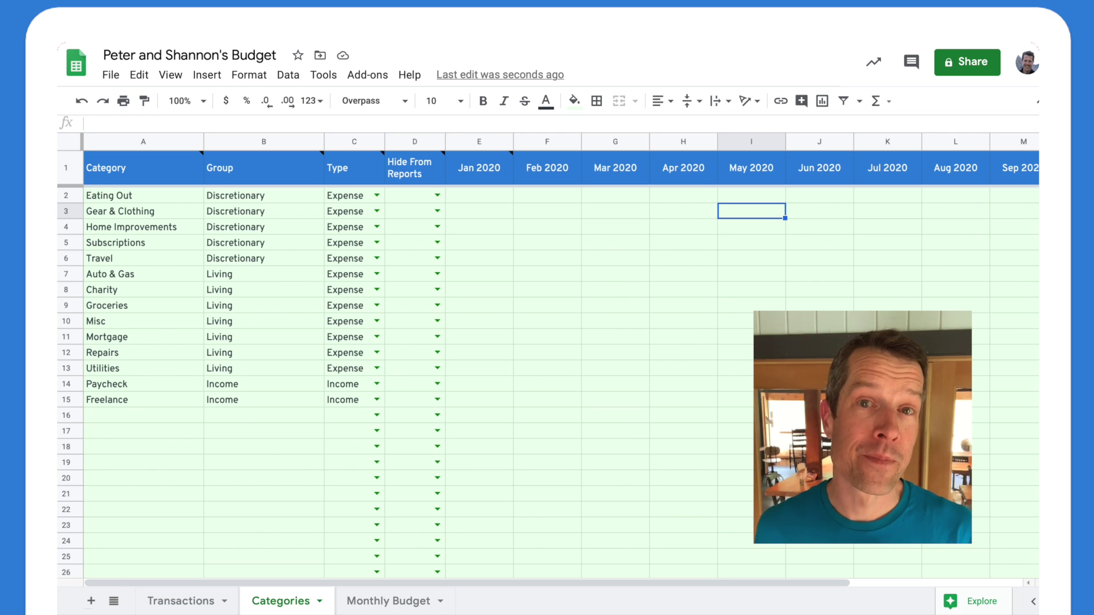
key("Up")
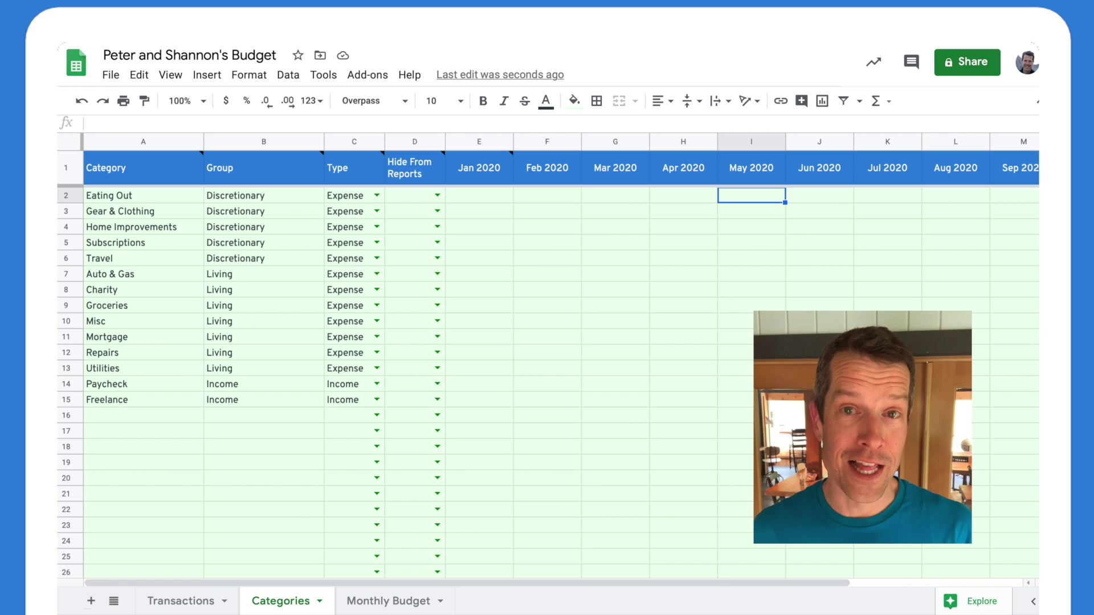
key("Up")
key("Down")
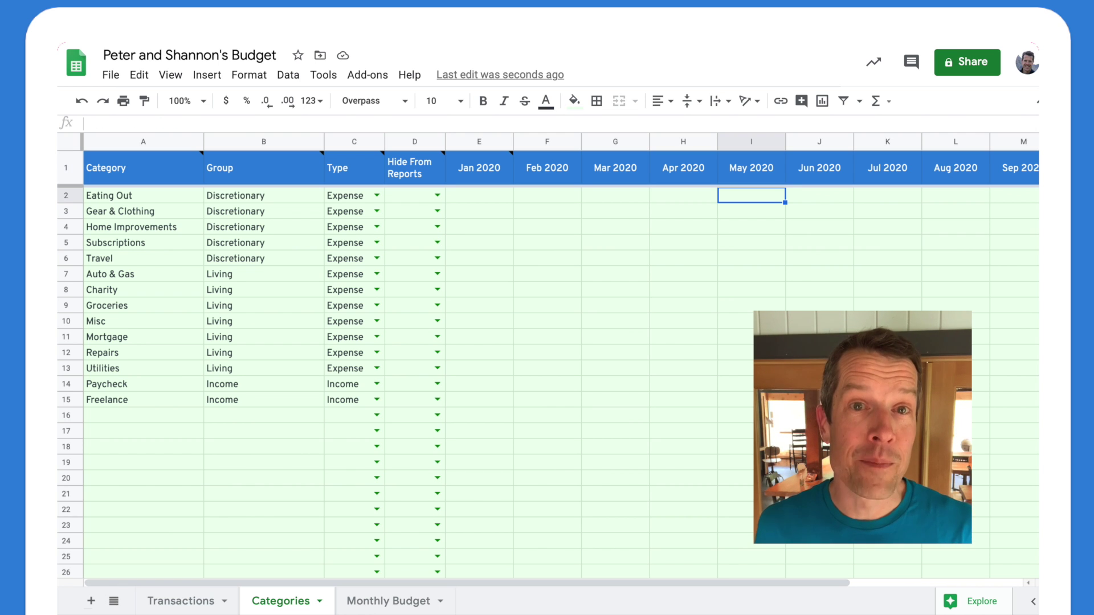
type("50")
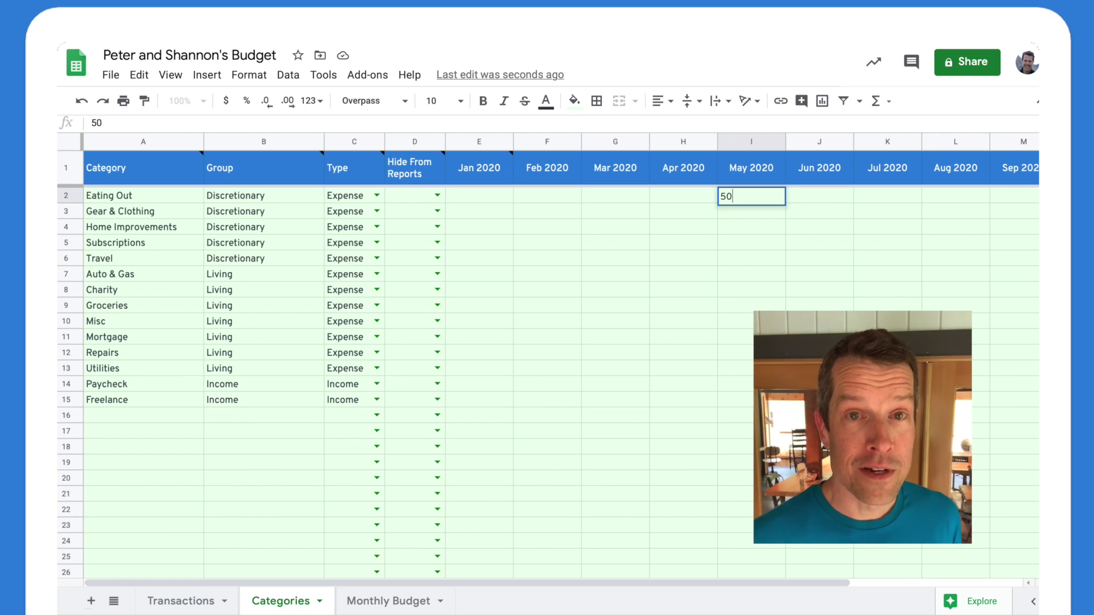
key("Return")
type("100")
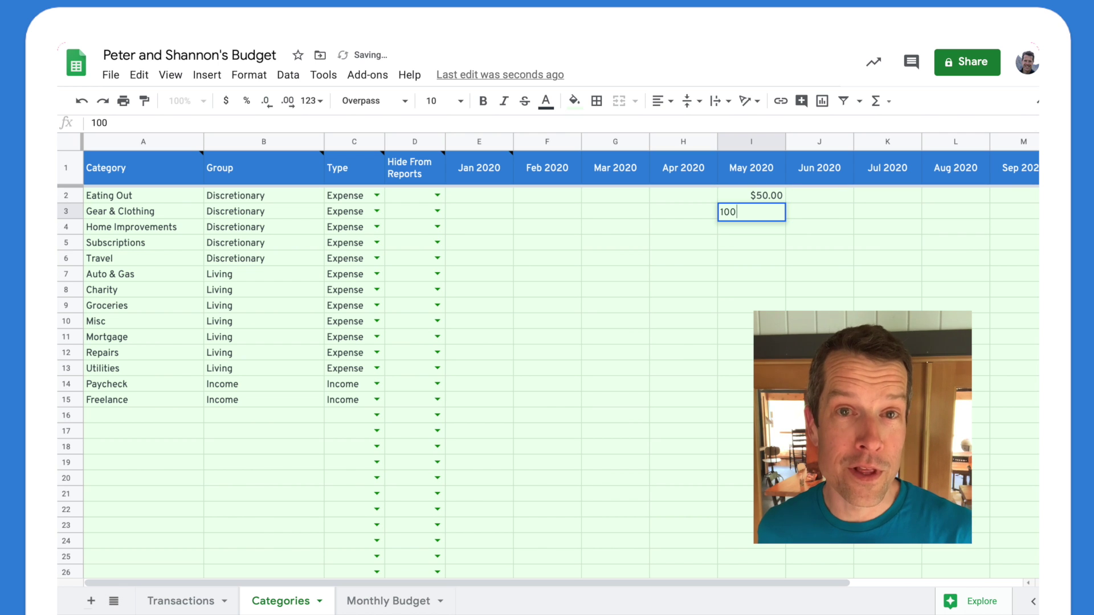
key("Return")
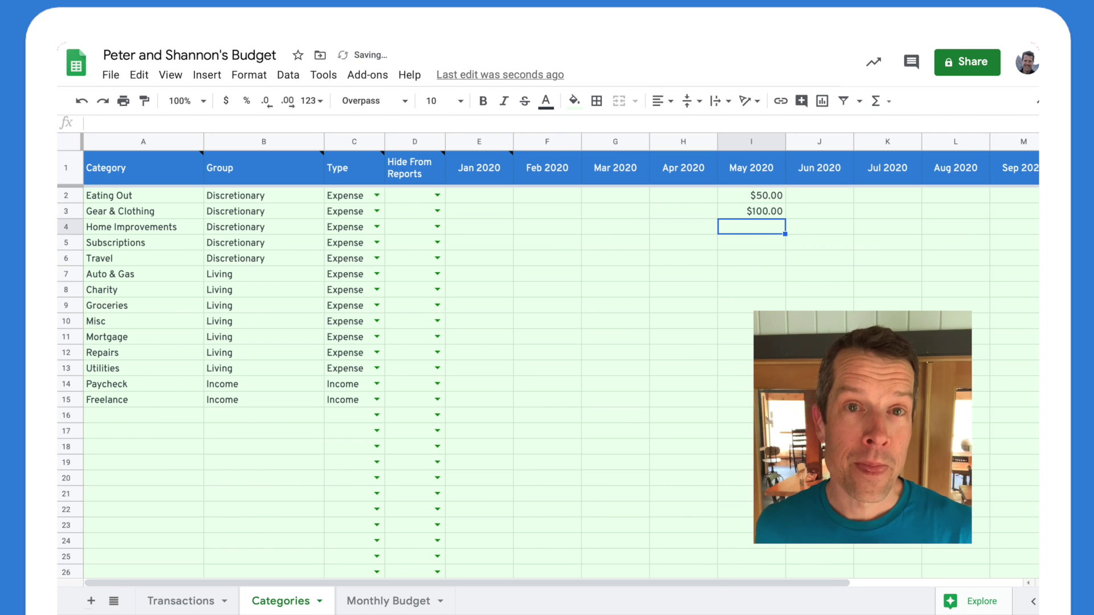
Paste the copied budget amounts into the May 2020 column from Home Improvements through Freelance and go through the entries.
key("ctrl+v")
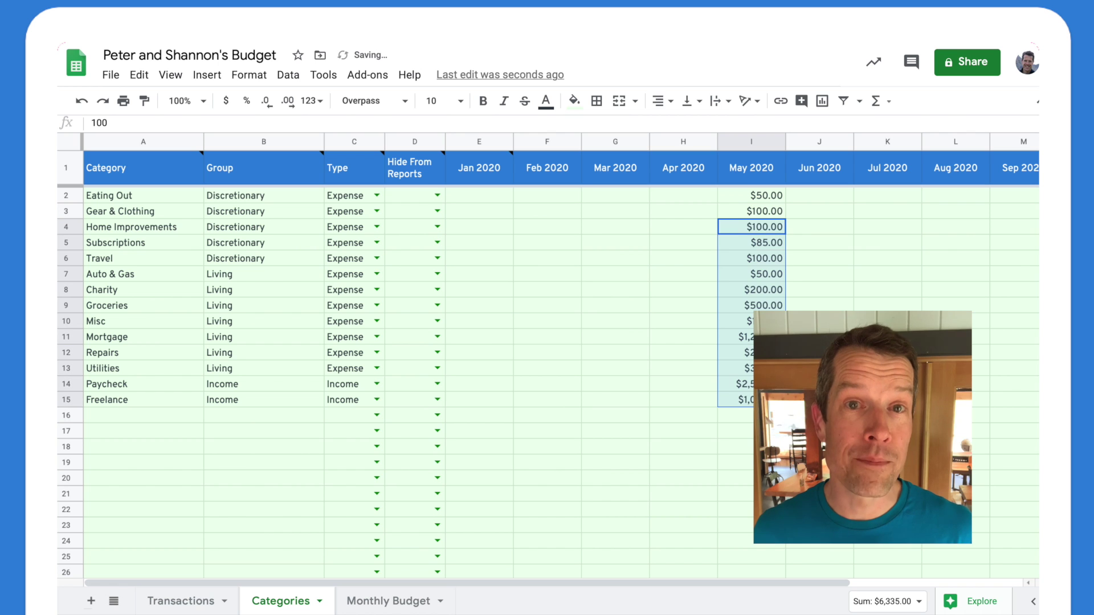
key("Down")
key("Down")
key("Down")
key("Down")
key("Down")
key("Down")
key("Down")
key("Down")
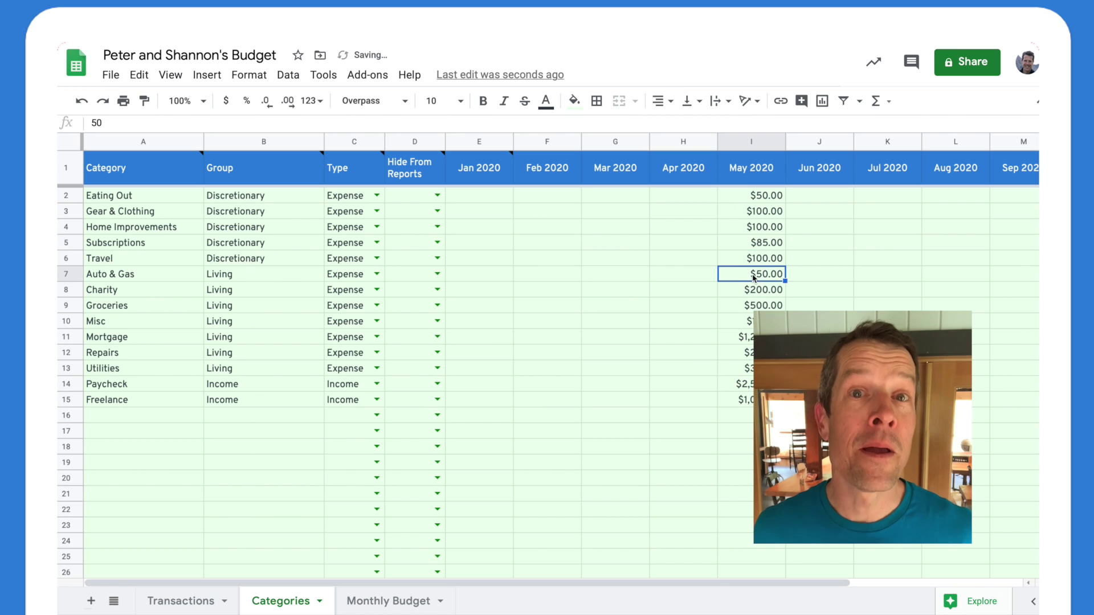
key("Down")
key("Down")
key("Down")
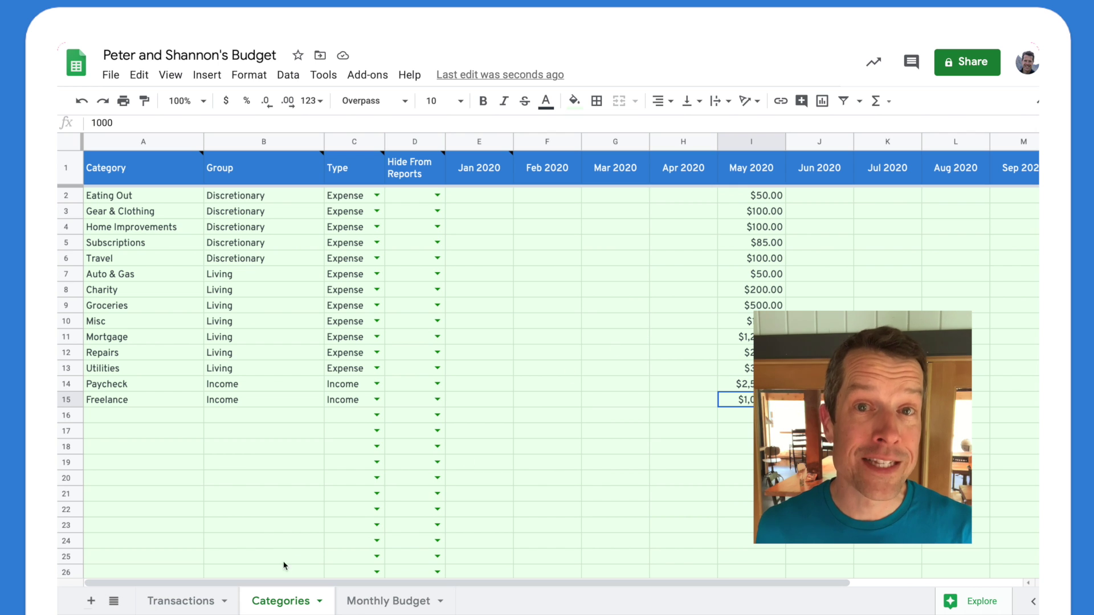
Add 100 more rows to the bottom of the Transactions sheet.
left_click(181, 601)
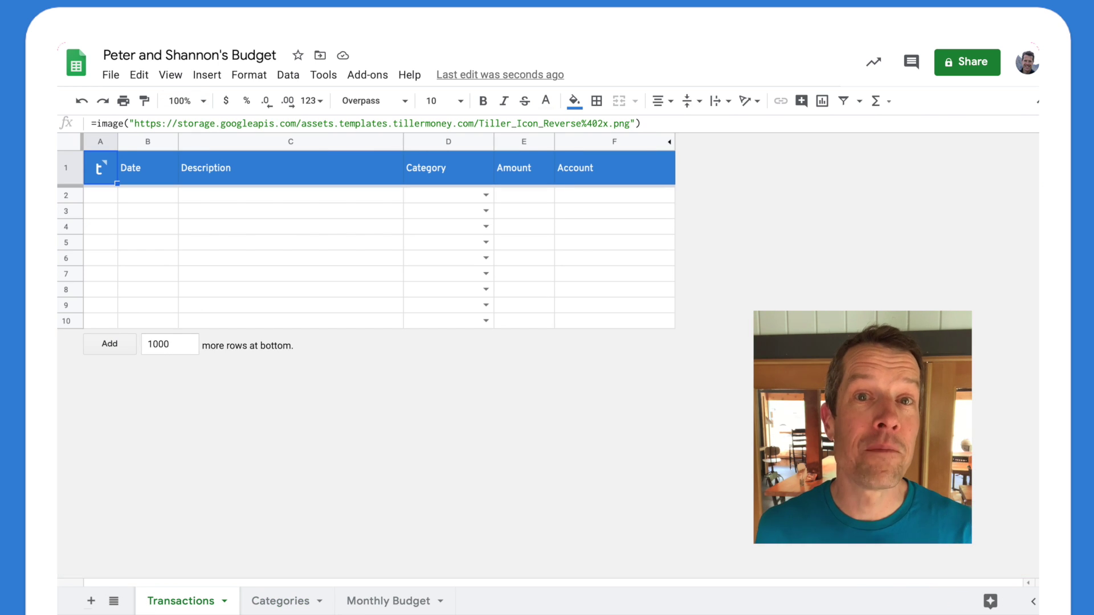
left_click(174, 344)
key("BackSpace")
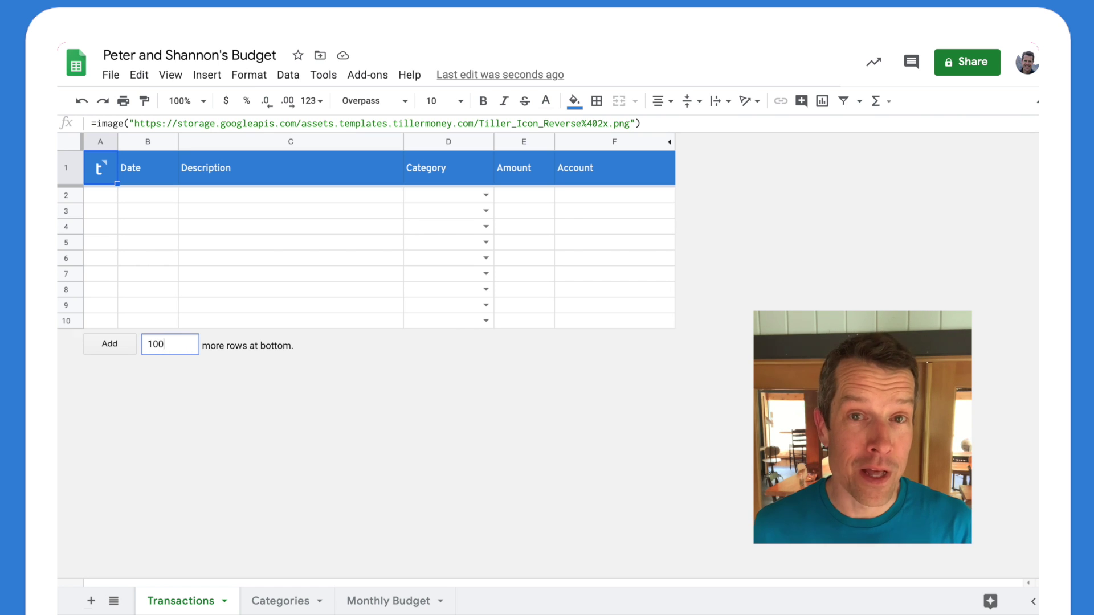
key("Return")
Record a 5/1 transaction in row 89 for Mazama Store, category Eating Out, amount -17.
left_click(157, 227)
left_click(156, 197)
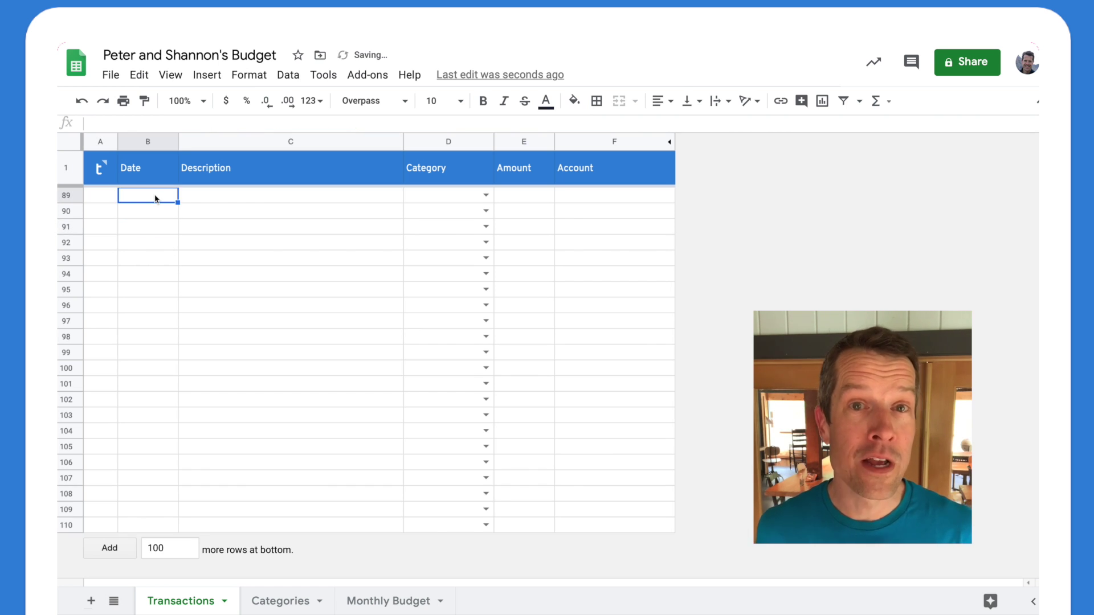
type("5/1")
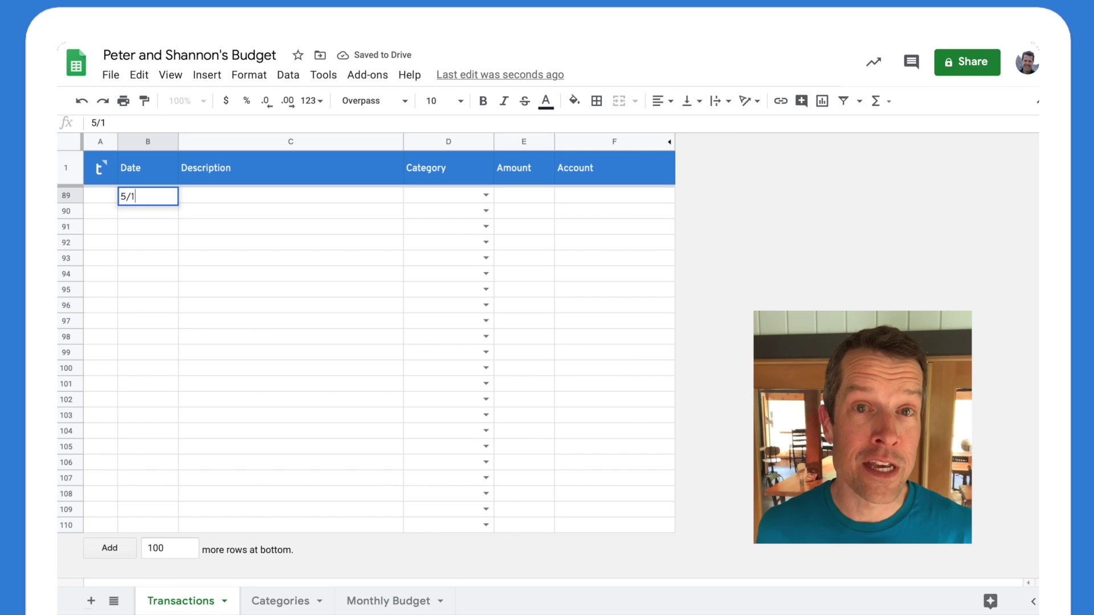
key("Tab")
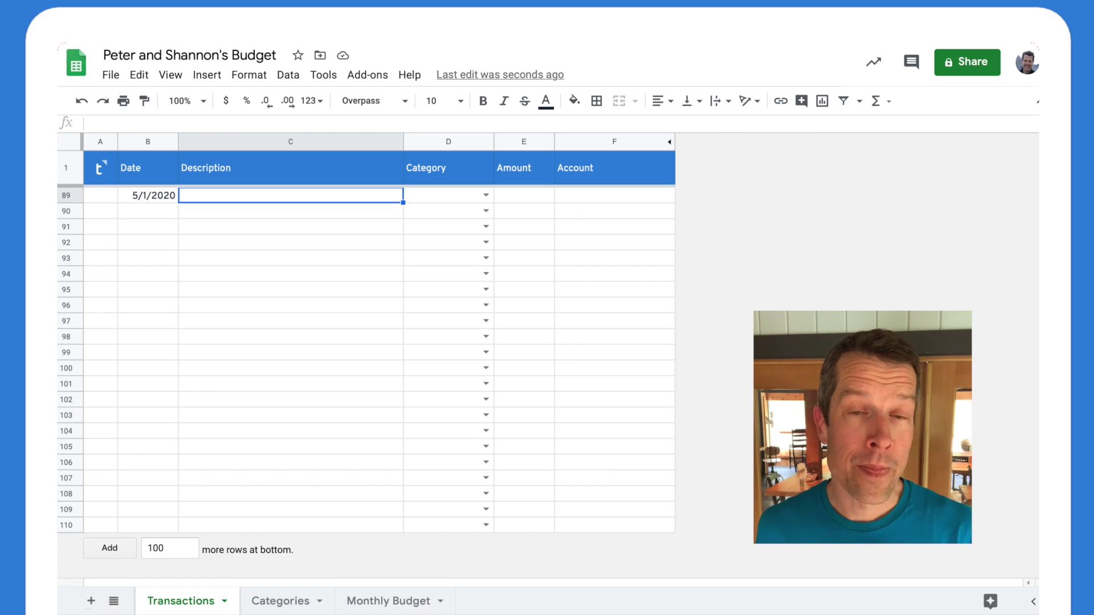
type("Maz")
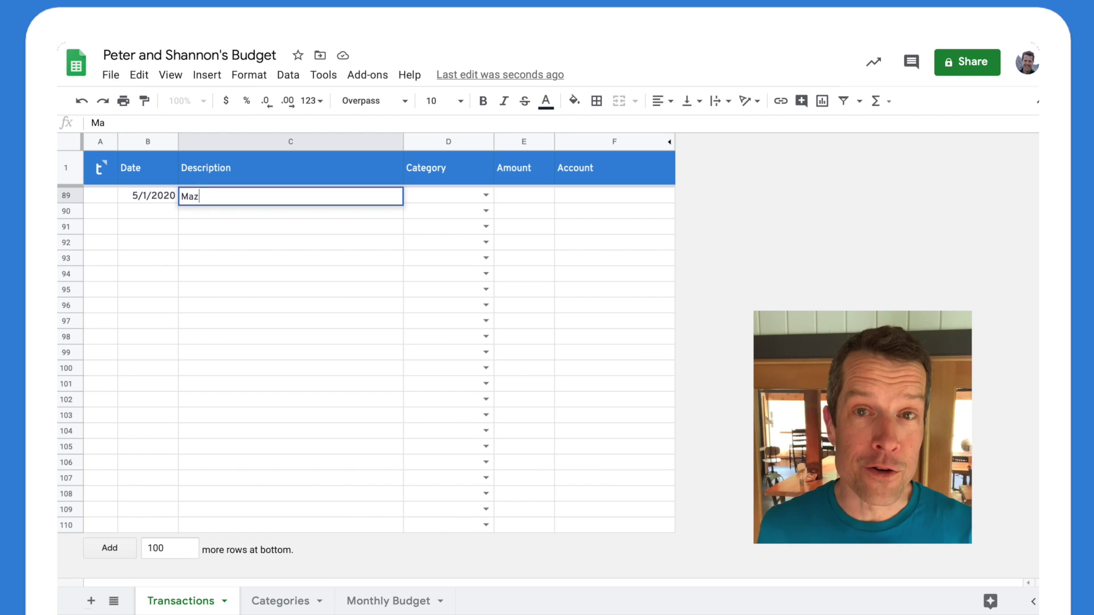
type("ama Store")
key("Tab")
type("e")
key("Tab")
type("-17")
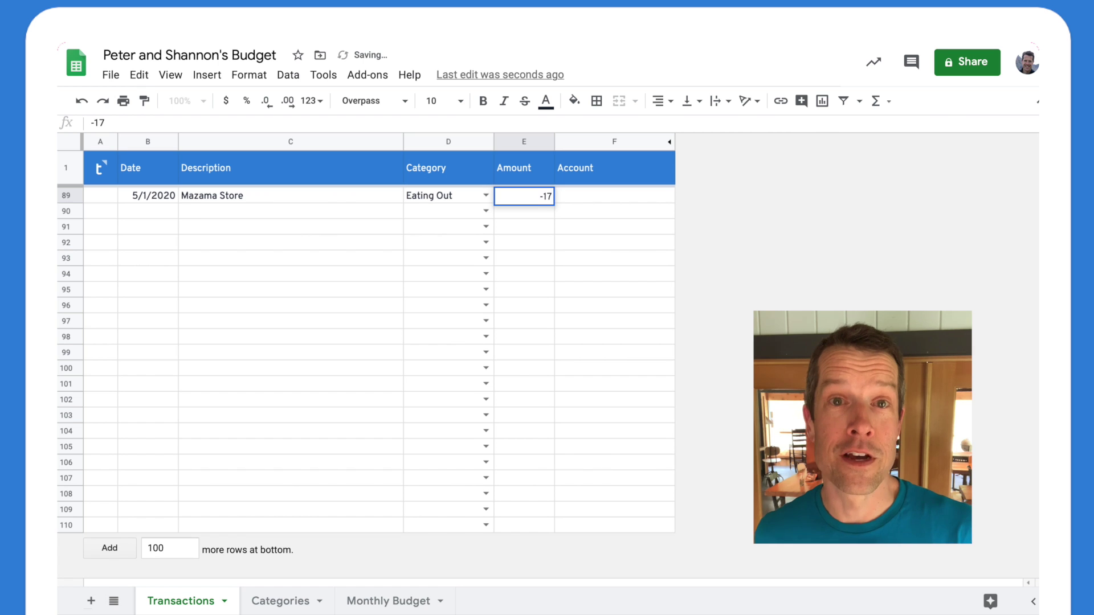
key("Return")
Record a 5/2 transaction in row 90 for Amazon, category Gear & Clothing, amount -32.
type("5/2")
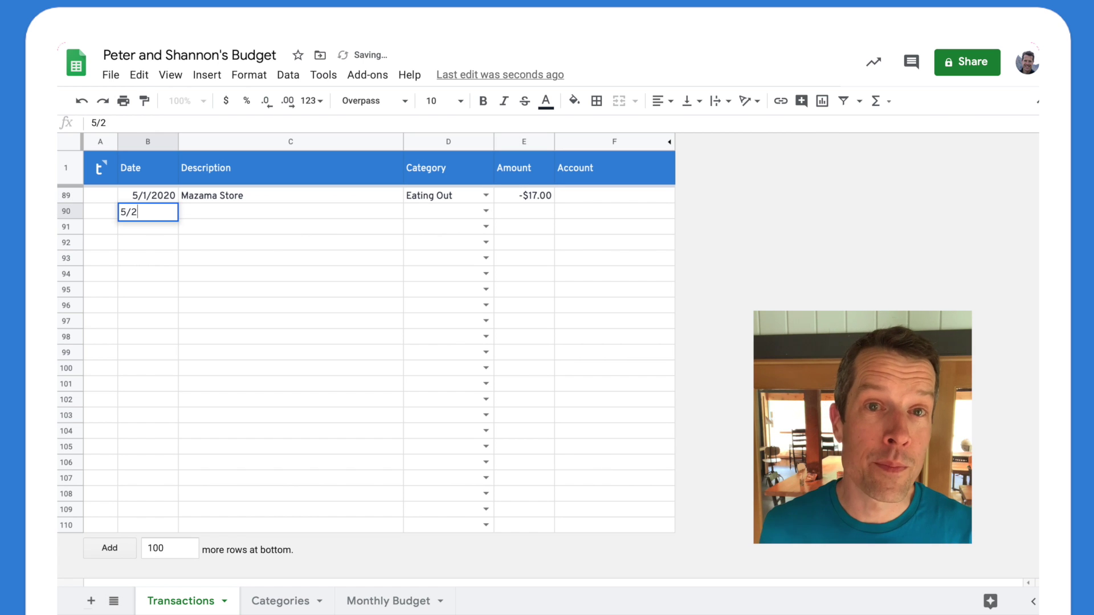
key("Tab")
type("Amazon")
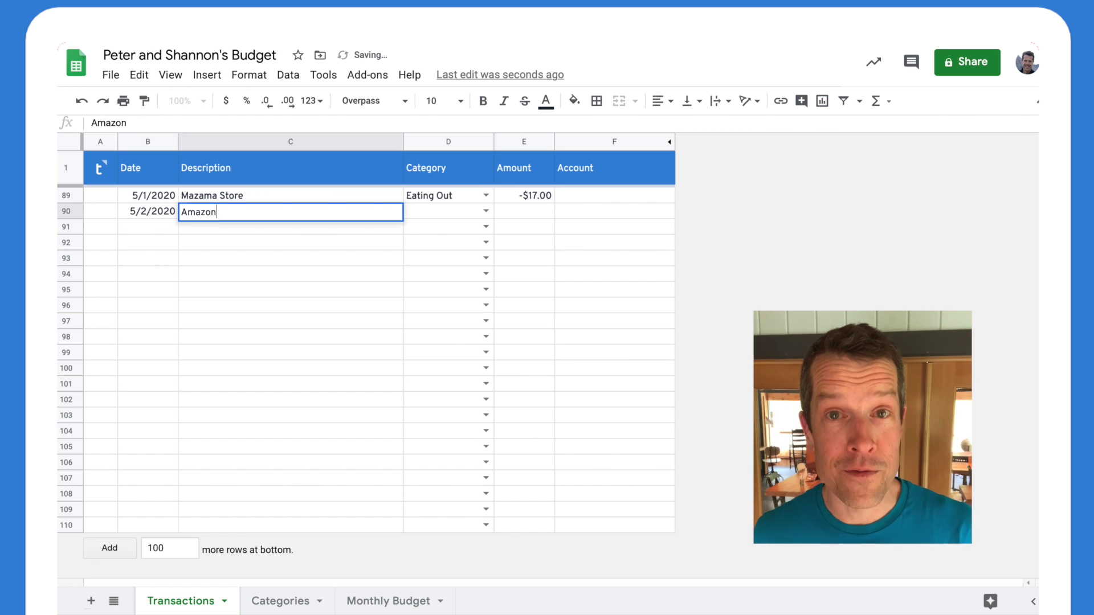
key("Tab")
type("g")
key("Tab")
type("-32")
key("Return")
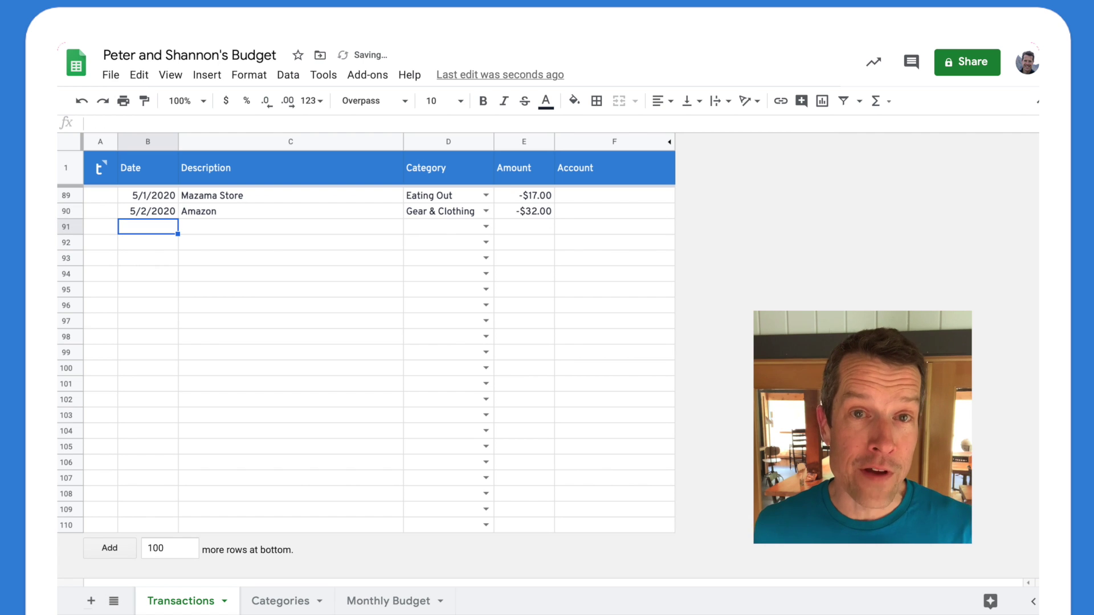
Paste the copied May transactions, from Paycheck on 5/2/2020 through Costco on 5/27/2020, starting at row 91 and check their descriptions and amounts.
type("5/2/2020\tPaycheck\tPaycheck\t$2,572.00 5/3/2020\tHanks Market\tGroceries\t-$78.00 5/7/2020\tFreelance client\tFreelance\t$500.00 5/7/2020\tFriends of the Winthrop Library\tCharity\t-$200.00 5/12/2020\tREI\tGear & Clothing\t-$76.00 5/15/2020\tAT&T\tUtilities\t-$87.00 5/17/2020\tMortgage payment\tMortgage\t-$1,200.00 5/17/2020\tWater bill\tUtilities\t-$50.00 5/17/2020\tElectric bill\tUtilities\t-$82.00 5/20/2020\tThe New Yorker\tSubscriptions\t-$12.50 5/21/2020\tNetflix\tSubscriptions\t-$9.75 5/22/2020\tRed Apple\tGroceries\t-$248.00 5/23/2020\tHome Depot\tHome Improvement\t-$23.00 5/24/2020\tAmazon\tGroceries\t-$17.00 5/25/2020\tFreelance client\tFreelance\t$600.00 5/25/2020\tUnited Way\tCharity\t-$200.00 5/27/2020\tChevron\tAuto & Gas\t-$42.00 5/27/2020\tCostco\tGroceries\t-$320.00")
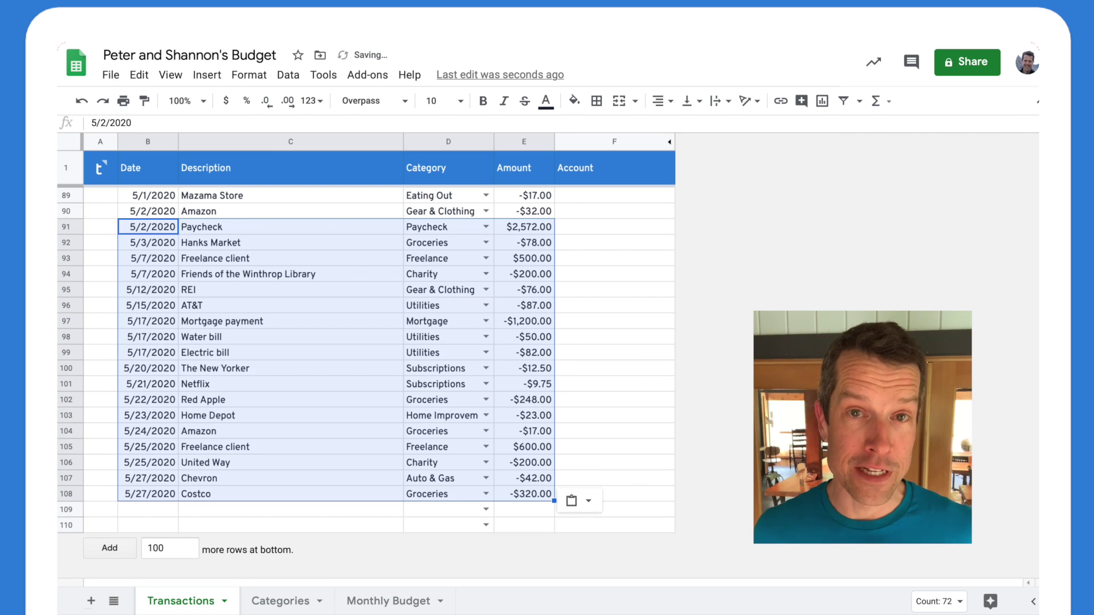
left_click(221, 356)
left_click_drag(204, 228, 207, 499)
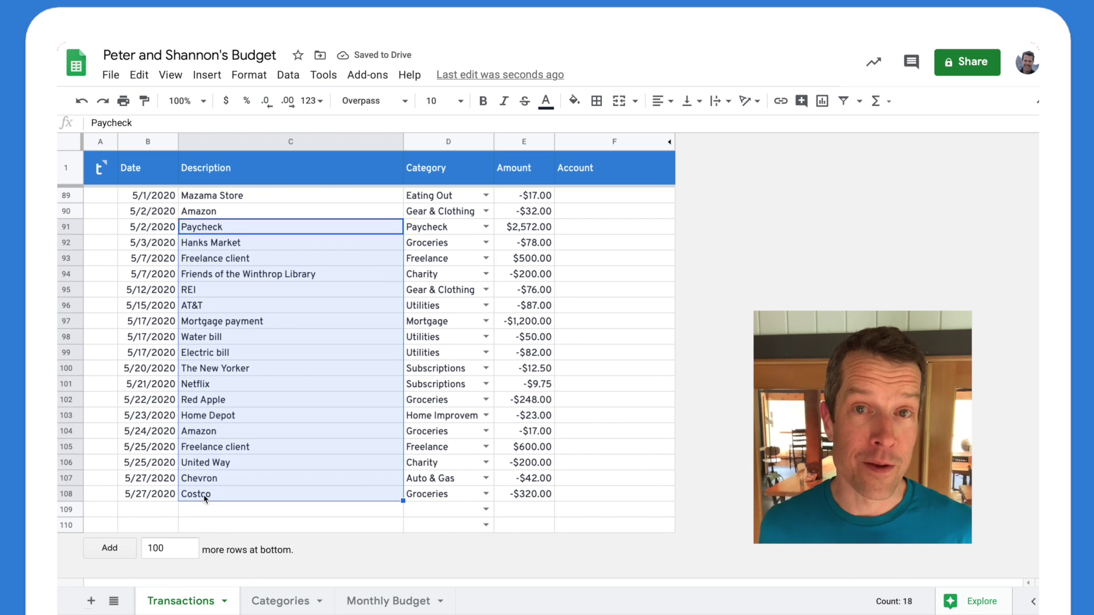
left_click(533, 241)
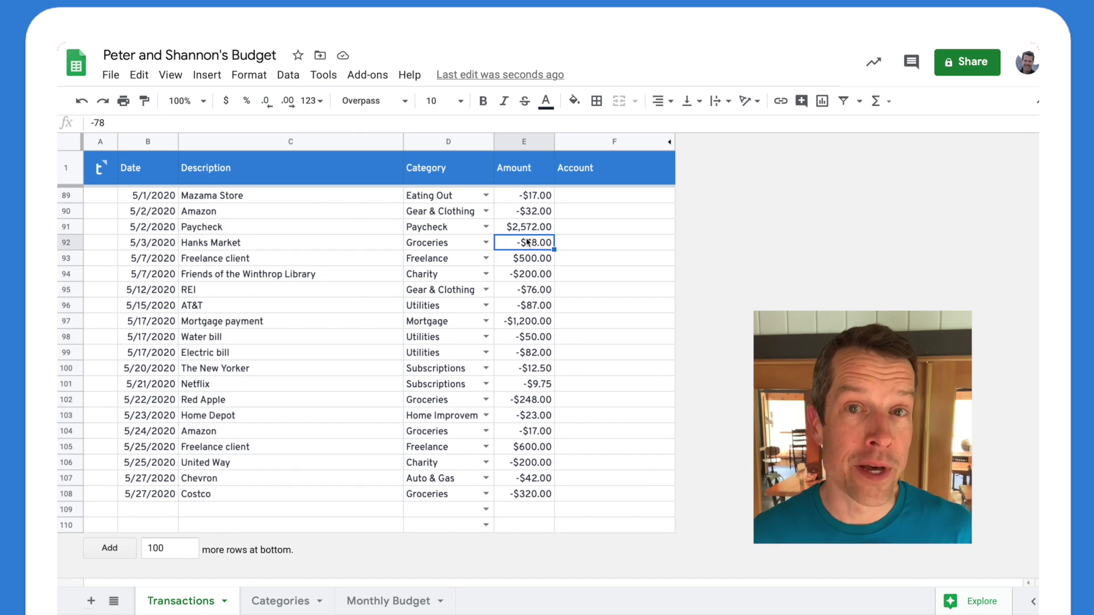
Set the month of the Monthly Budget view to May.
left_click(382, 603)
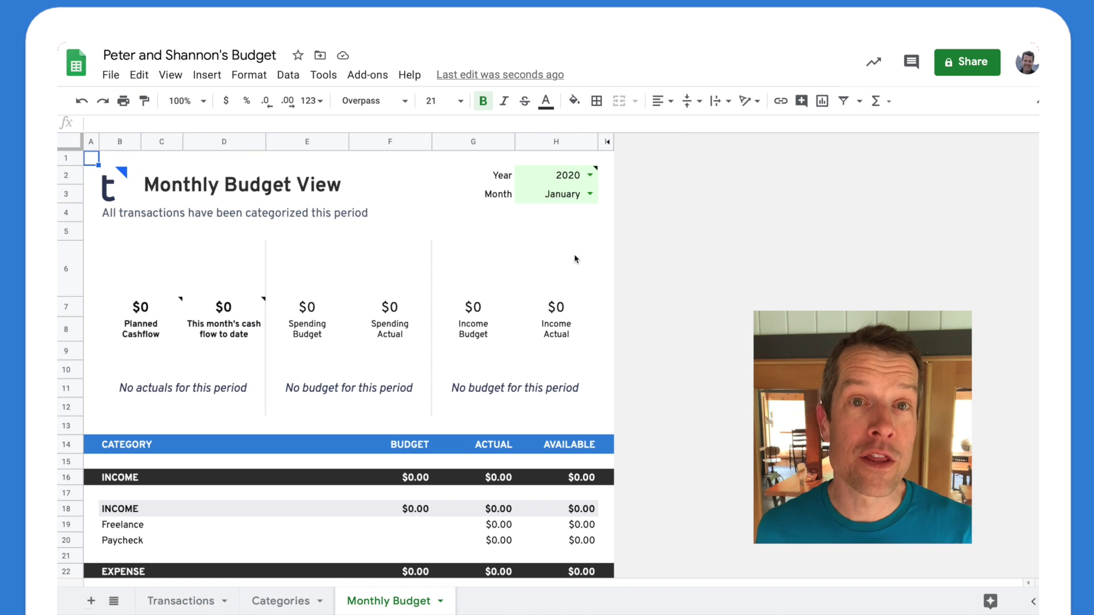
left_click(590, 194)
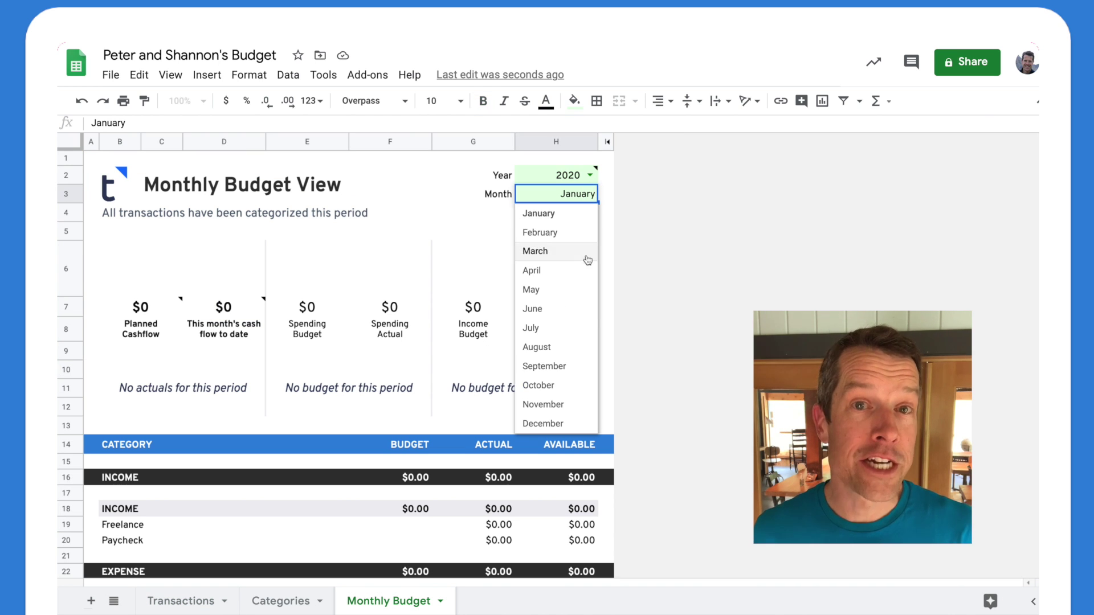
left_click(567, 289)
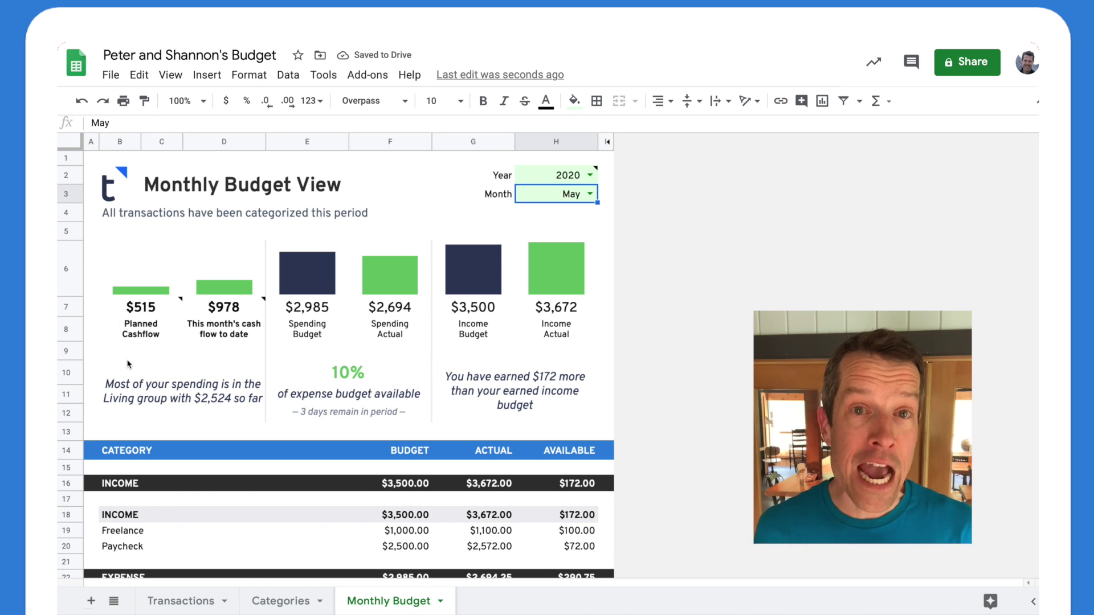
Examine the summary figures of the Monthly Budget view one by one, from Planned Cashflow through Income Actual.
left_click(134, 337)
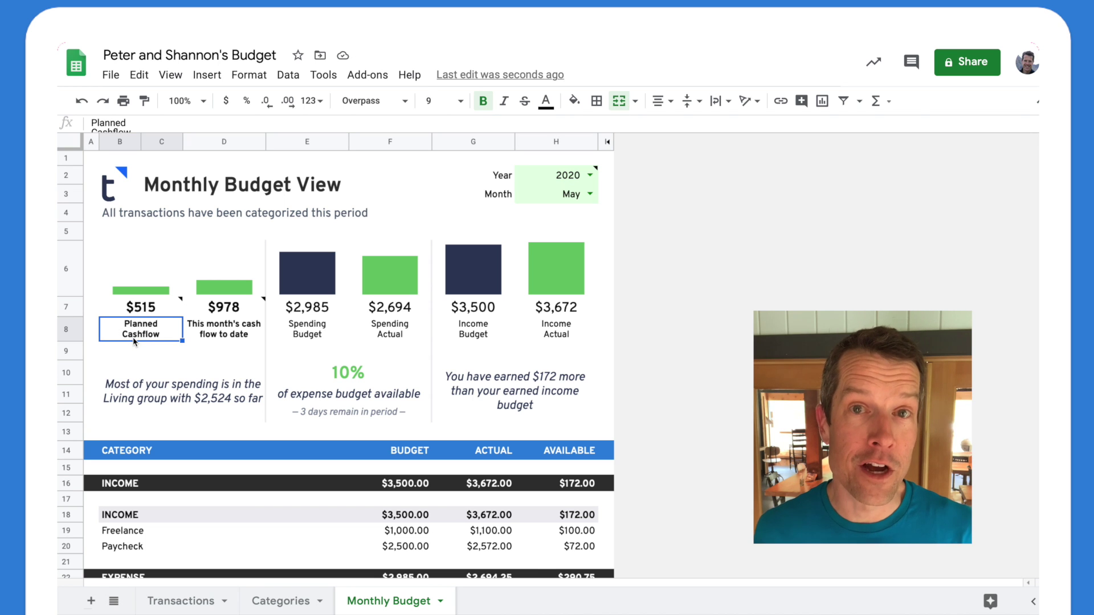
left_click(204, 337)
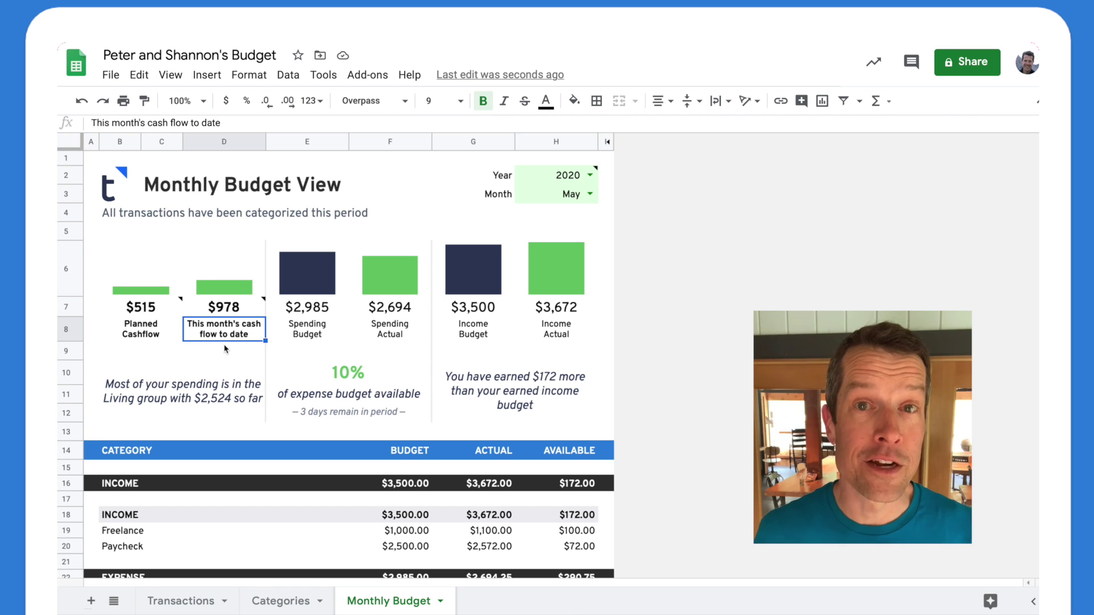
key("Right")
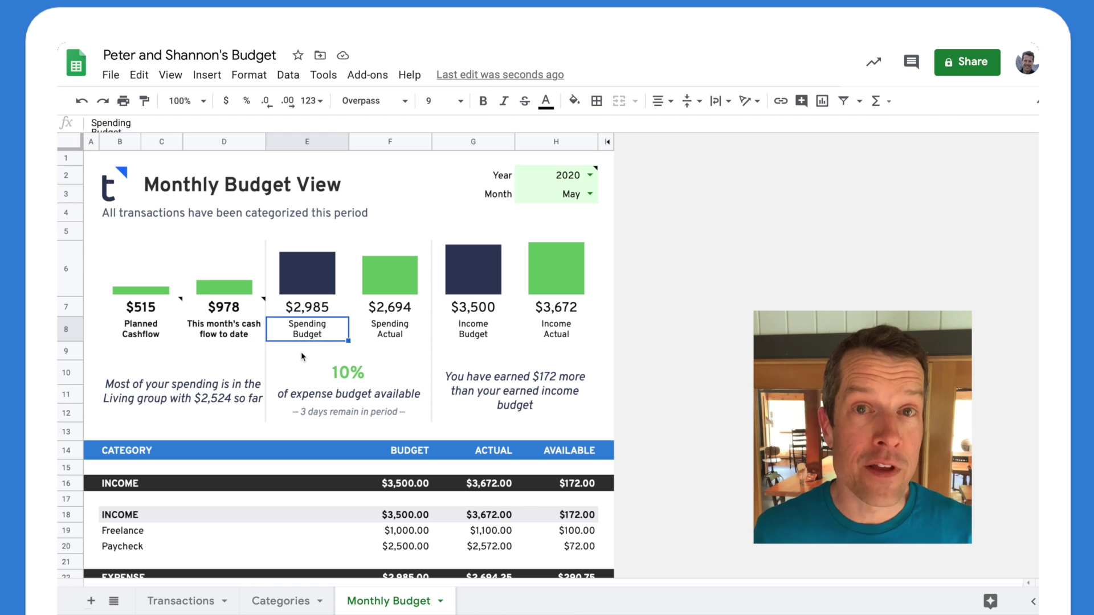
key("Right")
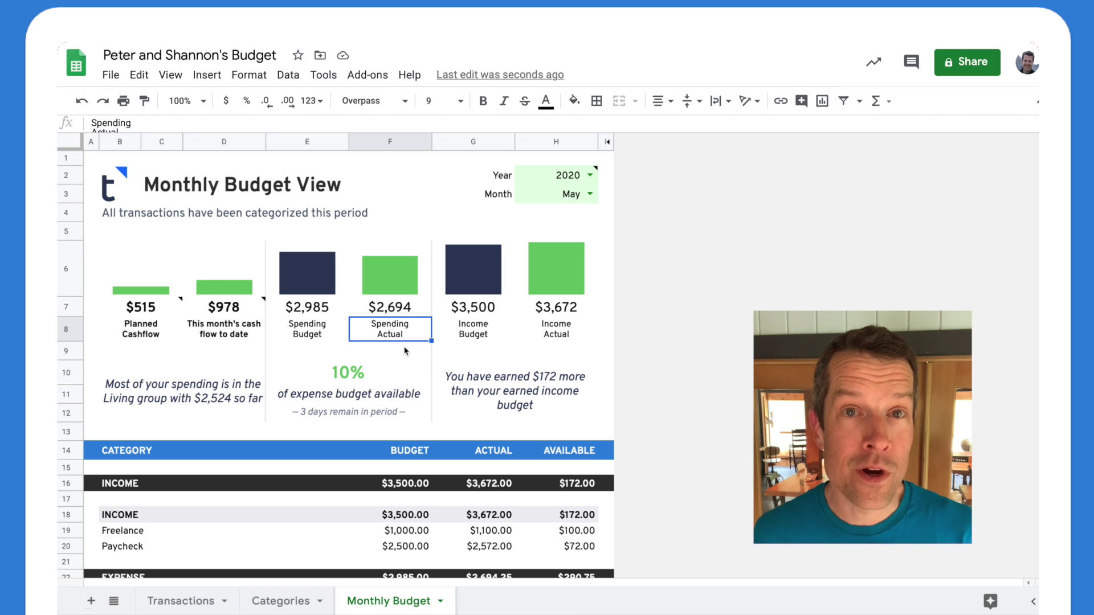
key("Right")
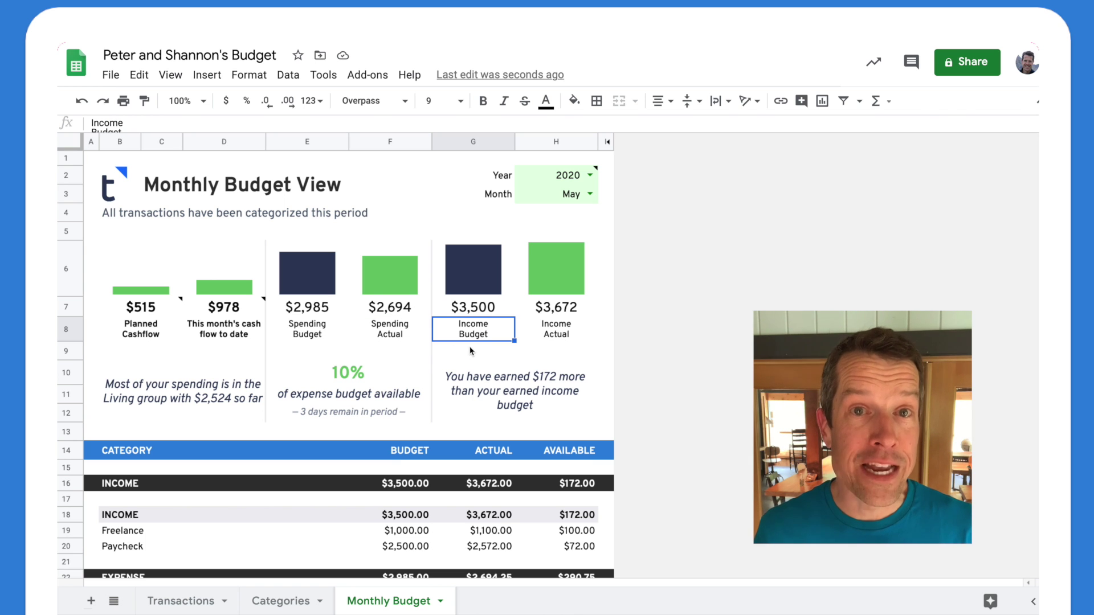
key("Right")
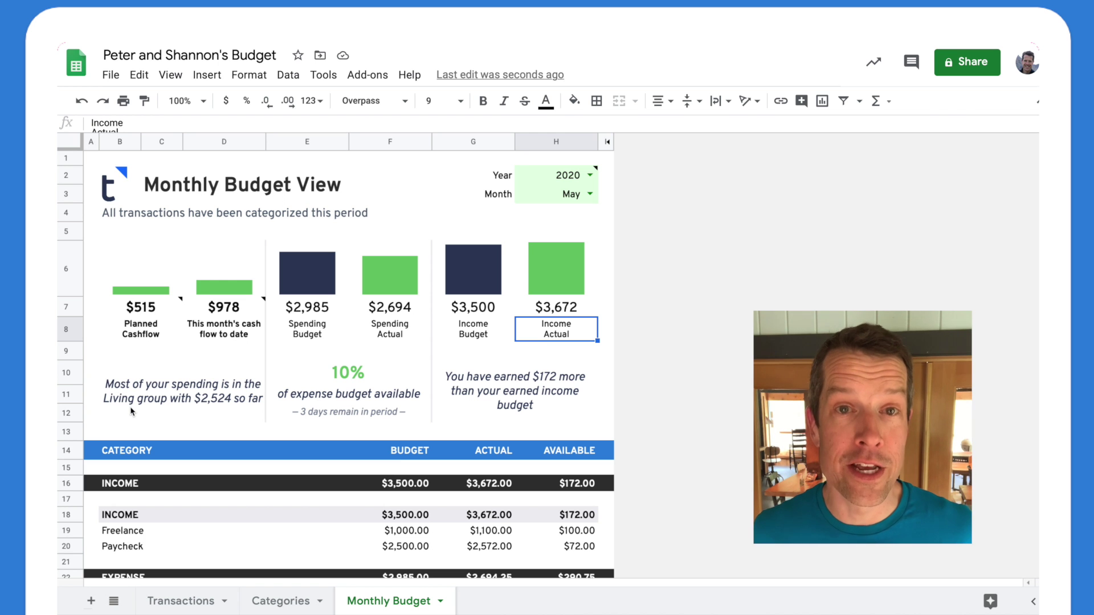
Examine how the monthly breakdown arranges categories into groups under the Income and Expense types.
scroll(130, 405, "down", 5)
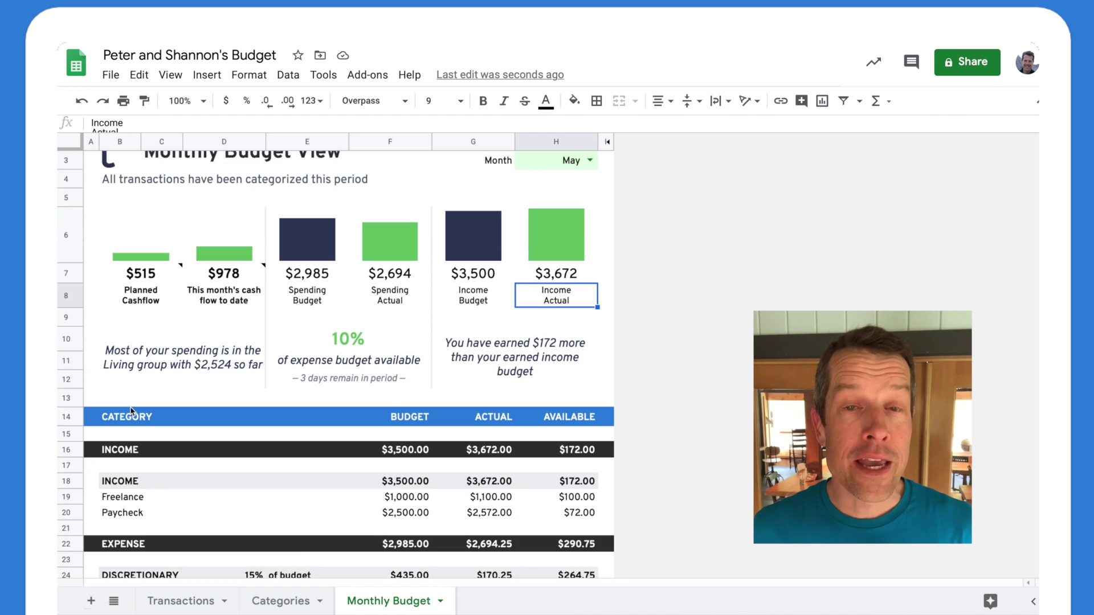
scroll(131, 411, "down", 2)
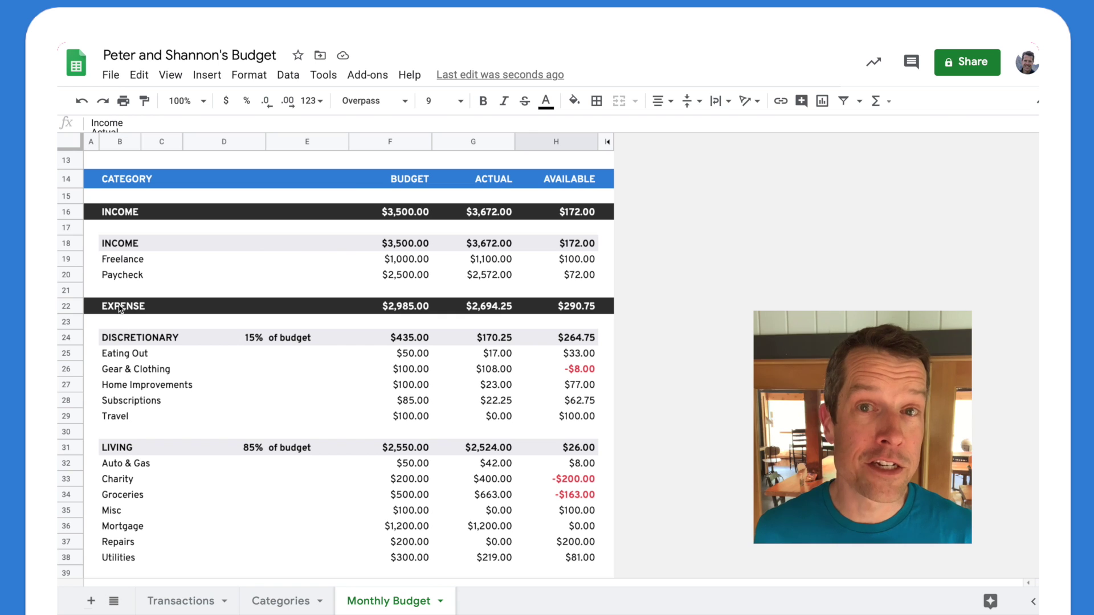
left_click(120, 244)
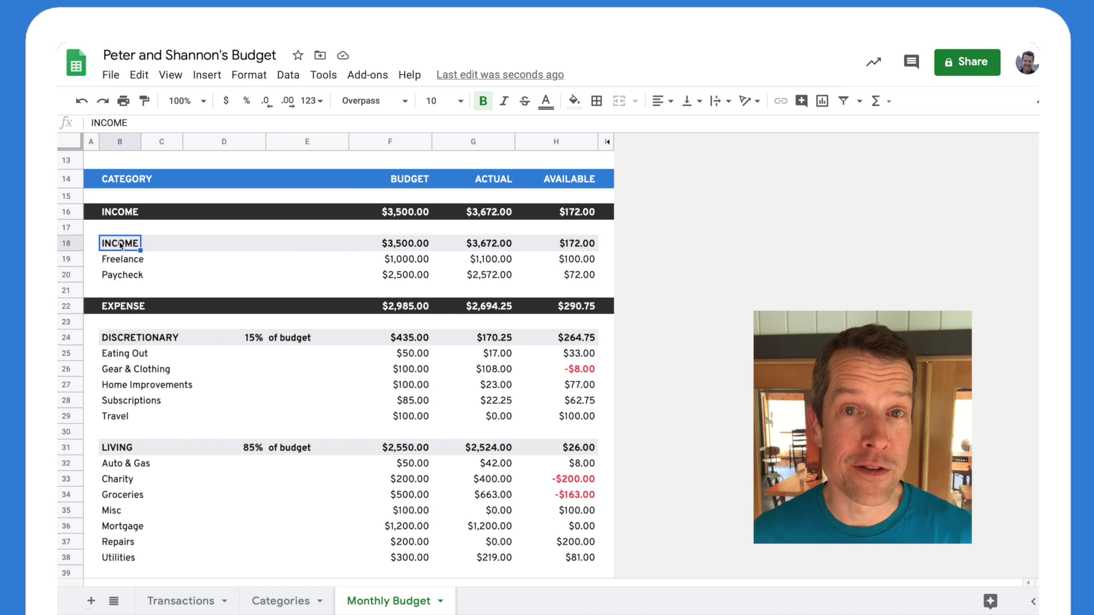
left_click(135, 529)
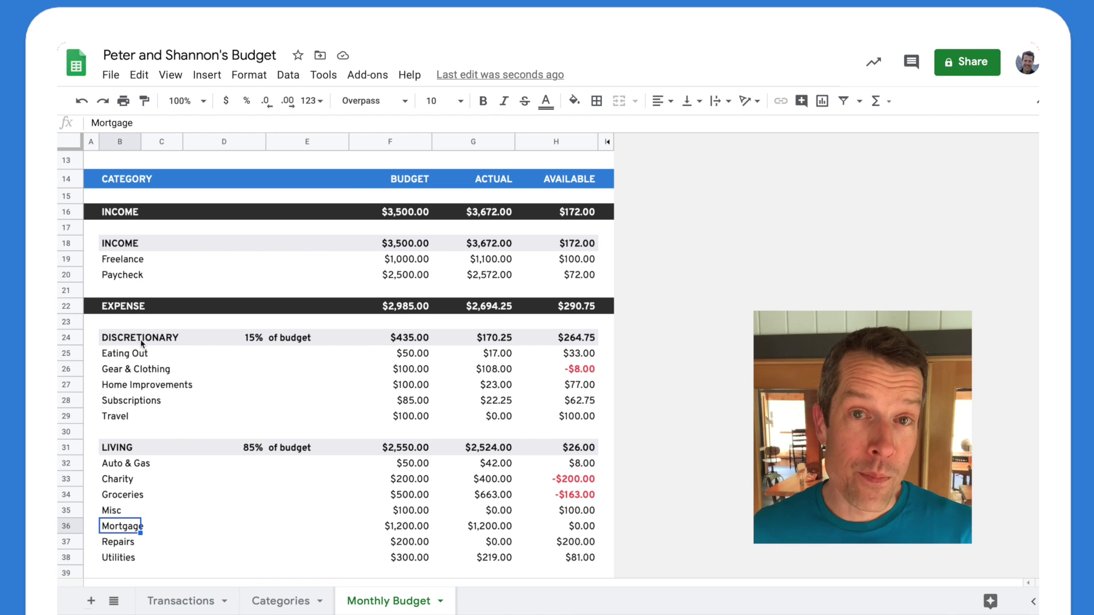
left_click(143, 358)
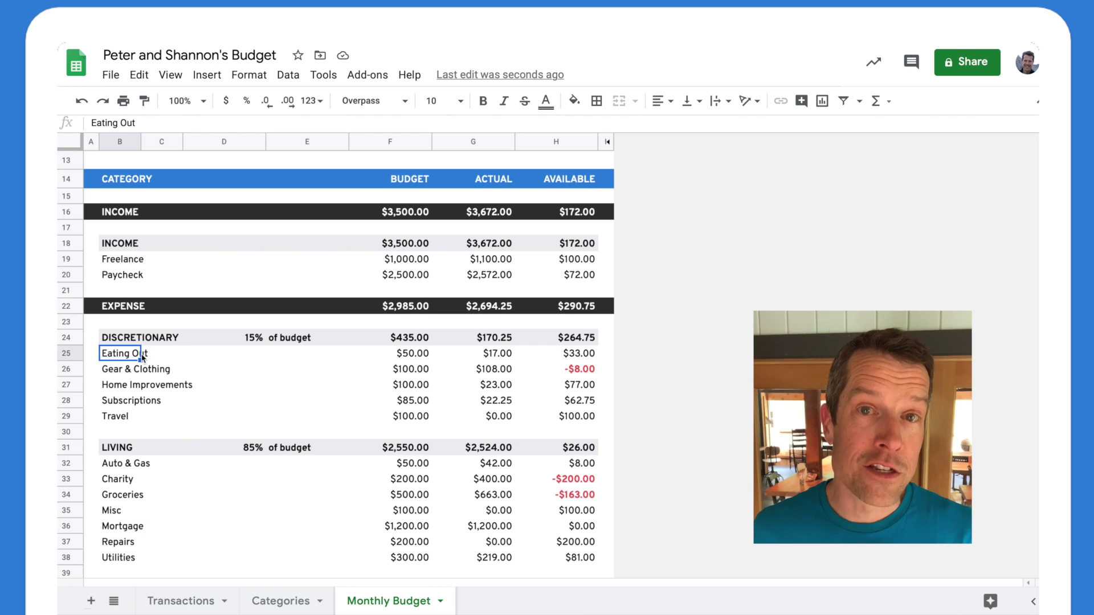
left_click_drag(117, 354, 116, 422)
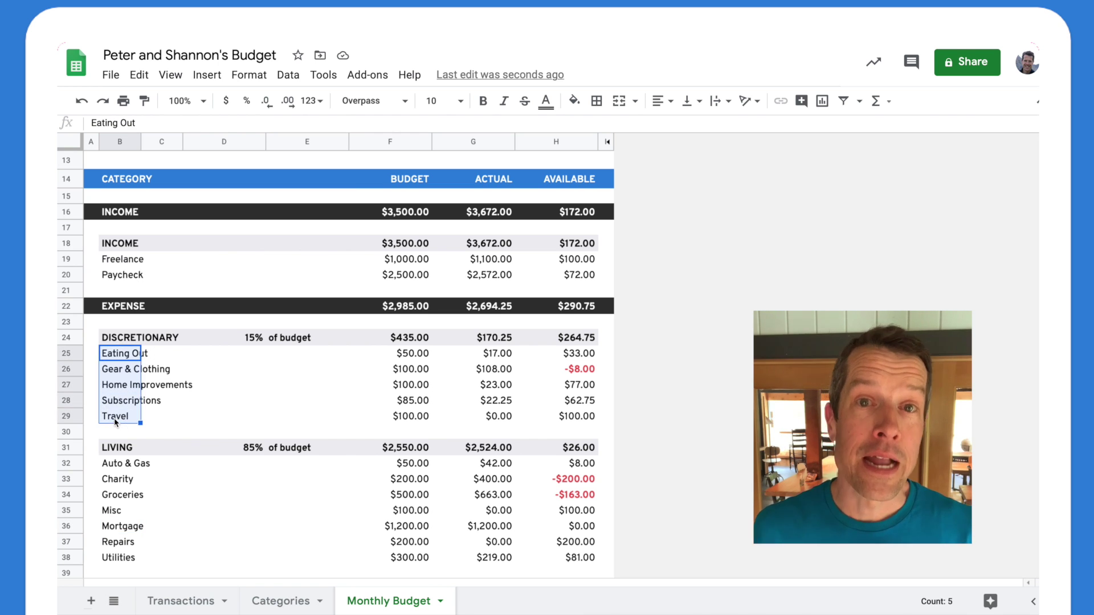
left_click(125, 336)
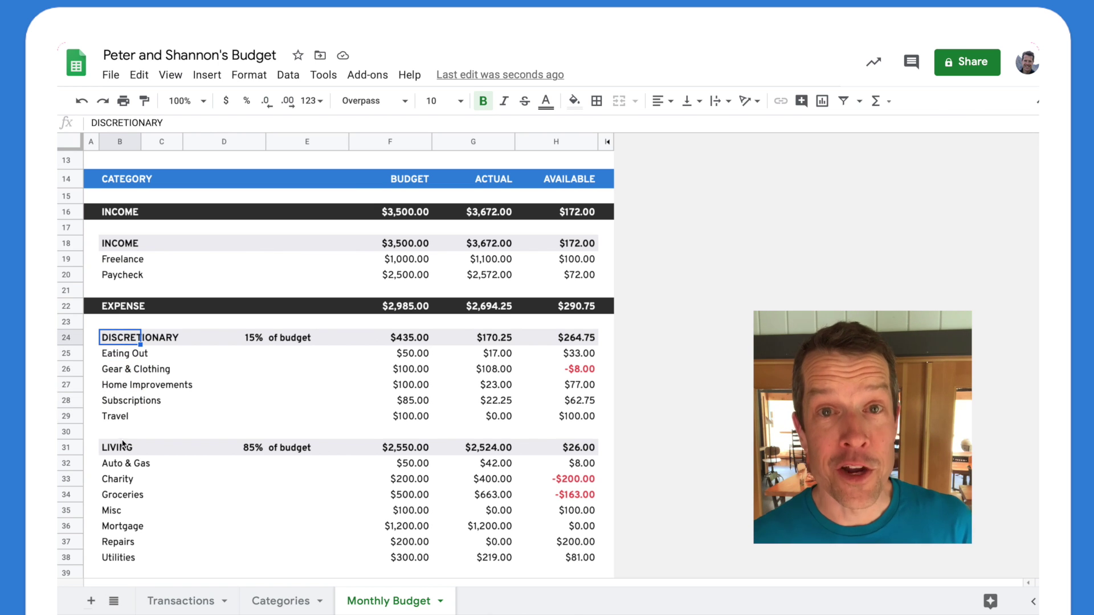
left_click(122, 450)
left_click(132, 311)
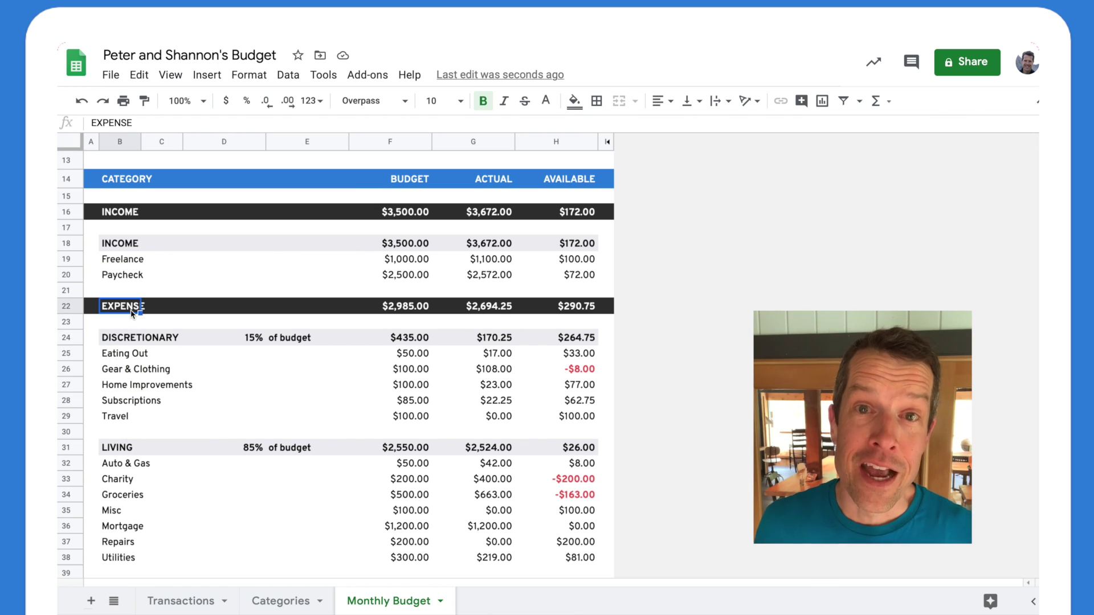
left_click(122, 215)
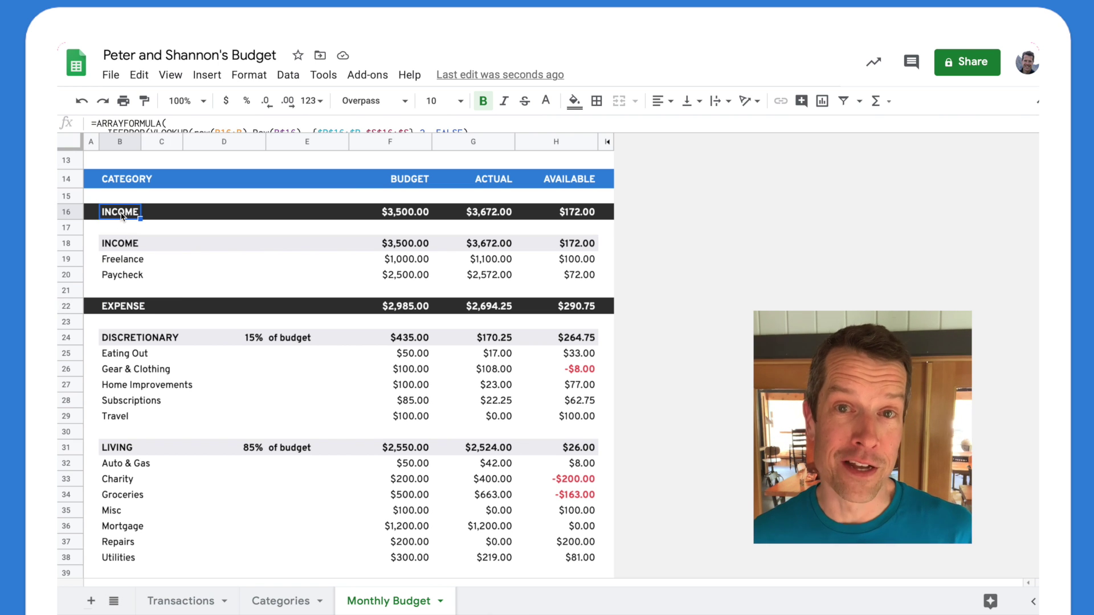
Compare the Budget, Actual and Available columns of the monthly breakdown, including the Gear & Clothing row.
left_click_drag(397, 182, 407, 481)
left_click(500, 186)
left_click_drag(500, 186, 489, 516)
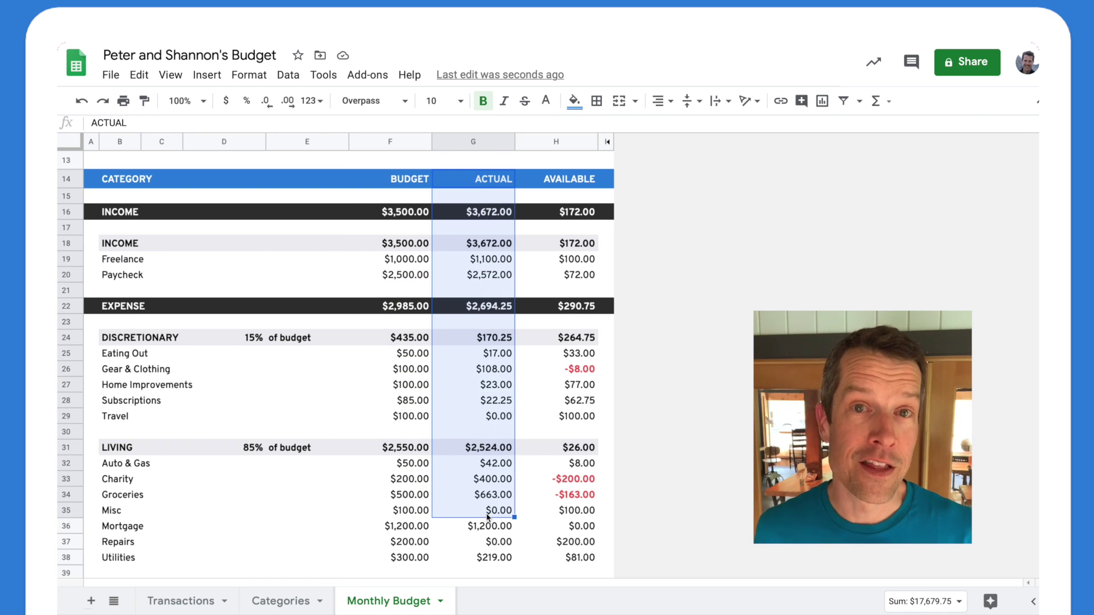
left_click_drag(561, 179, 552, 533)
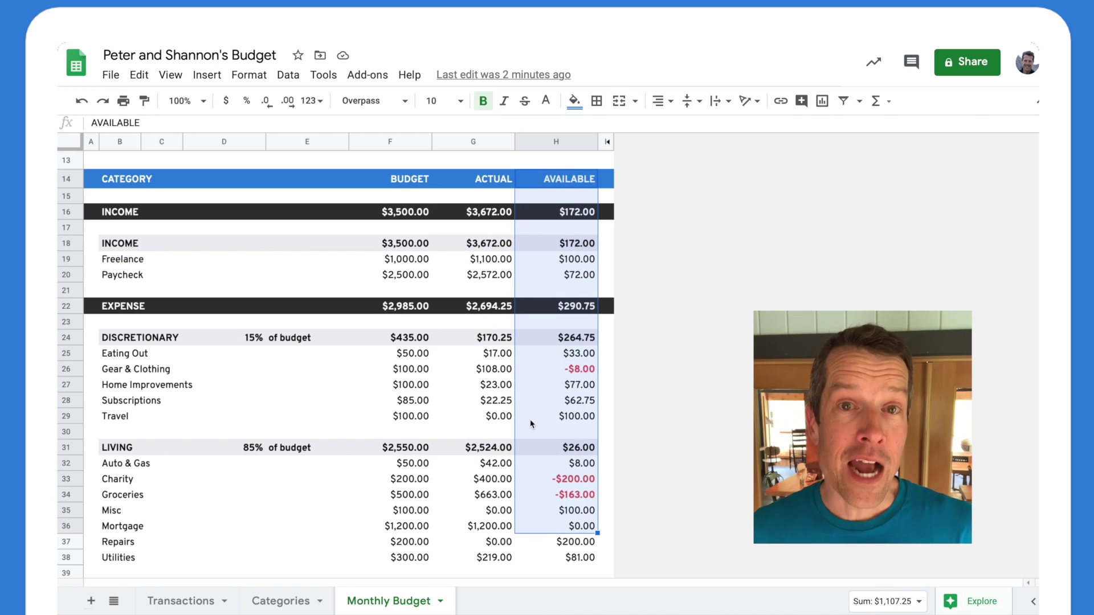
left_click(562, 369)
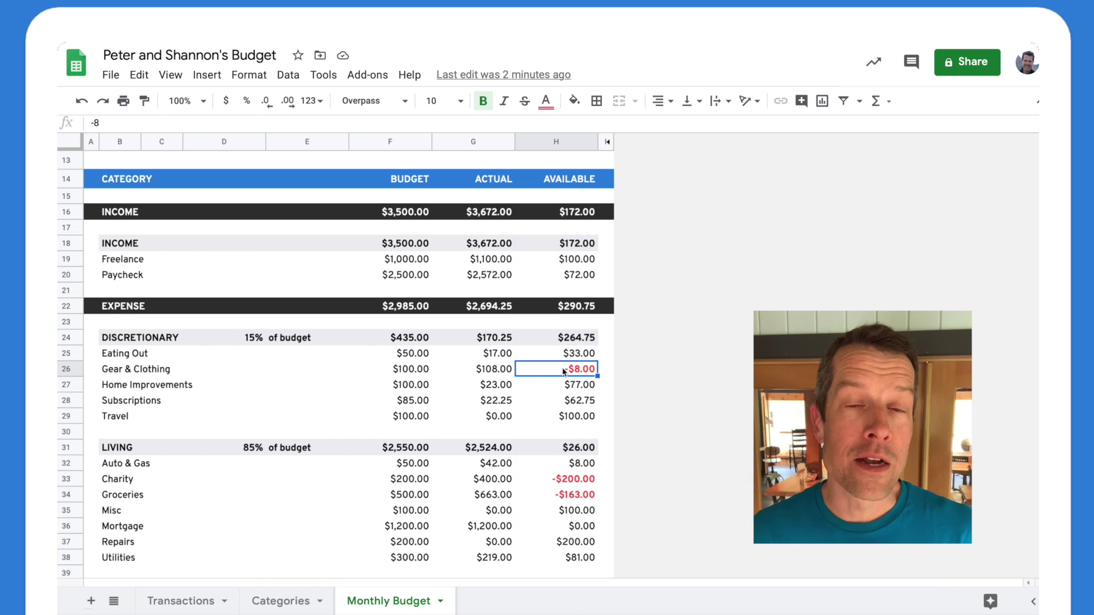
left_click(68, 370)
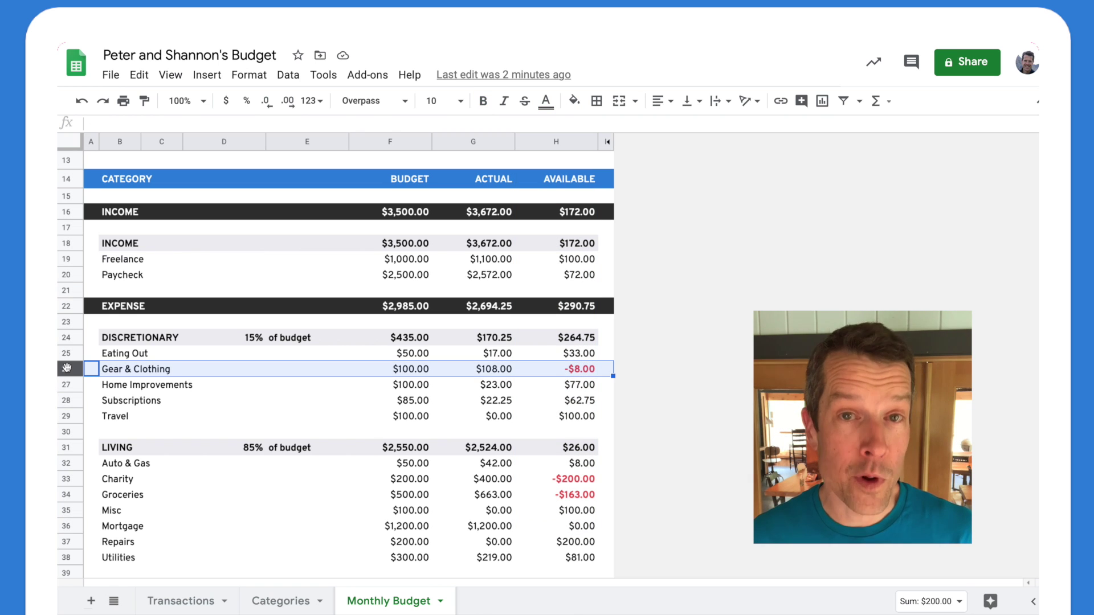
Compare the budget, actual and available amounts in the Charity and Groceries rows of the Living group.
left_click(69, 483)
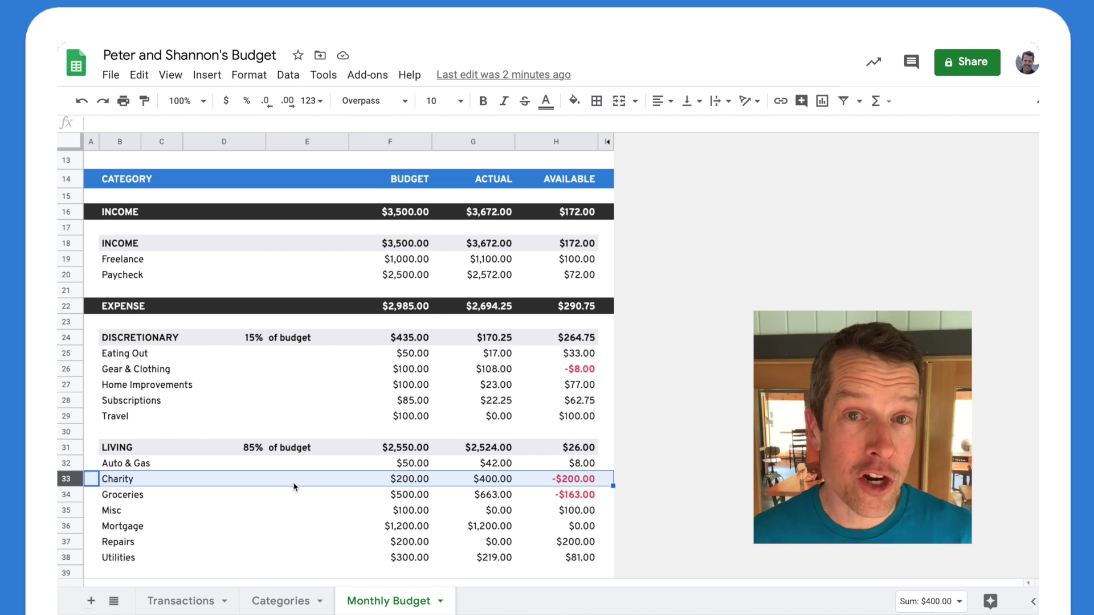
left_click(580, 484)
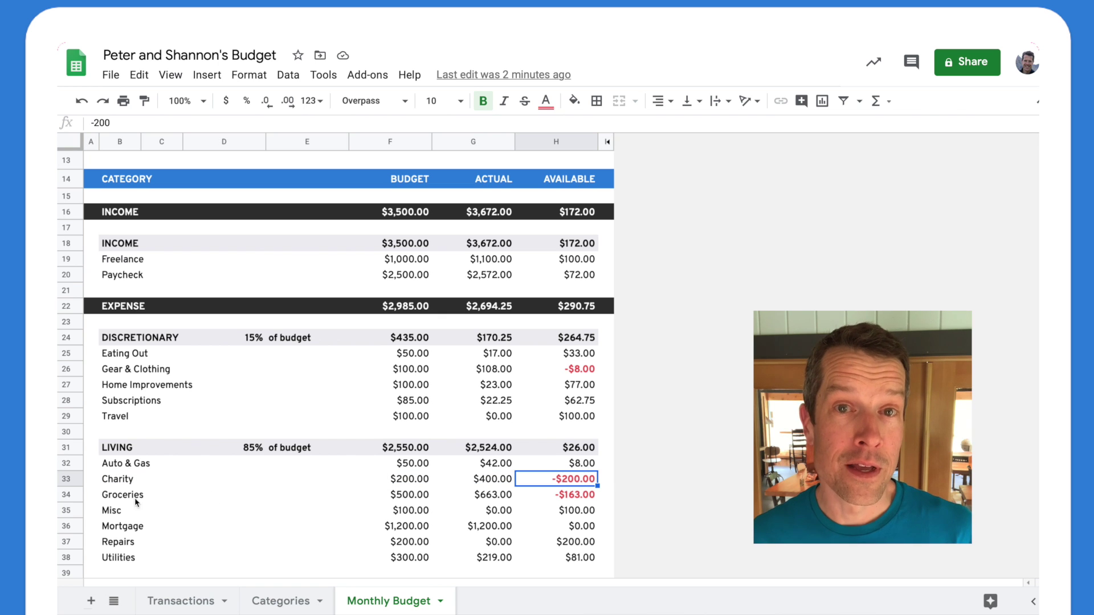
left_click(72, 494)
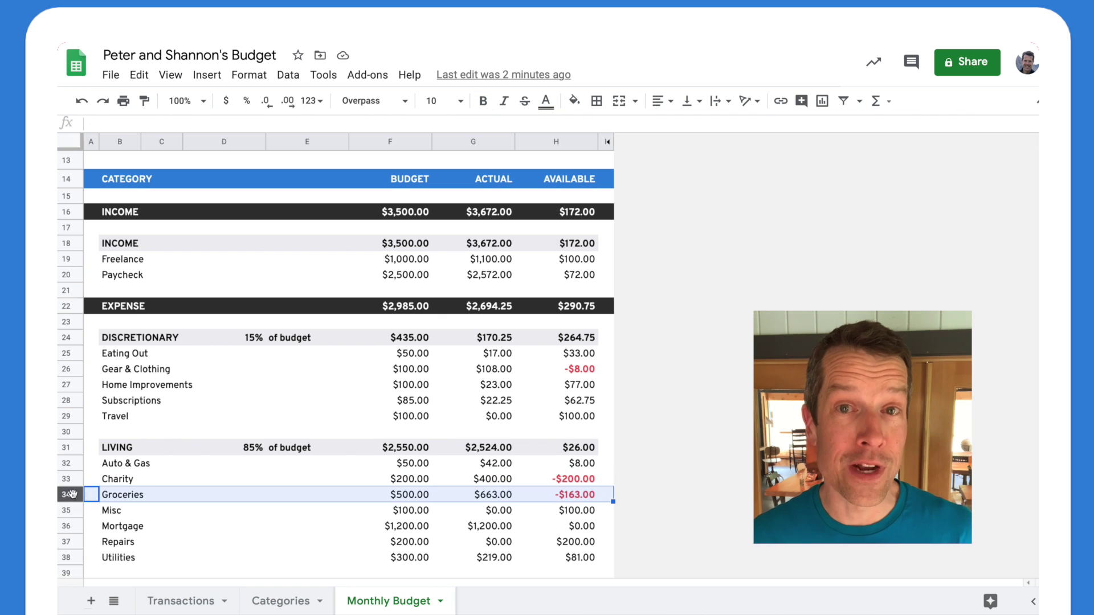
left_click(552, 497)
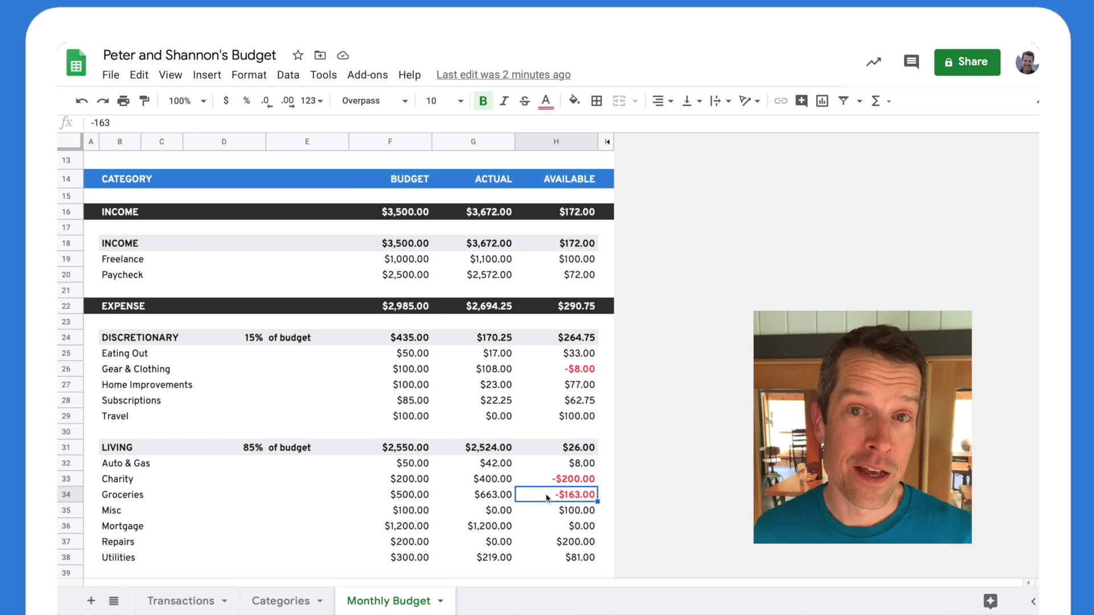
Set the month of the Monthly Budget view to June.
scroll(547, 497, "up", 5)
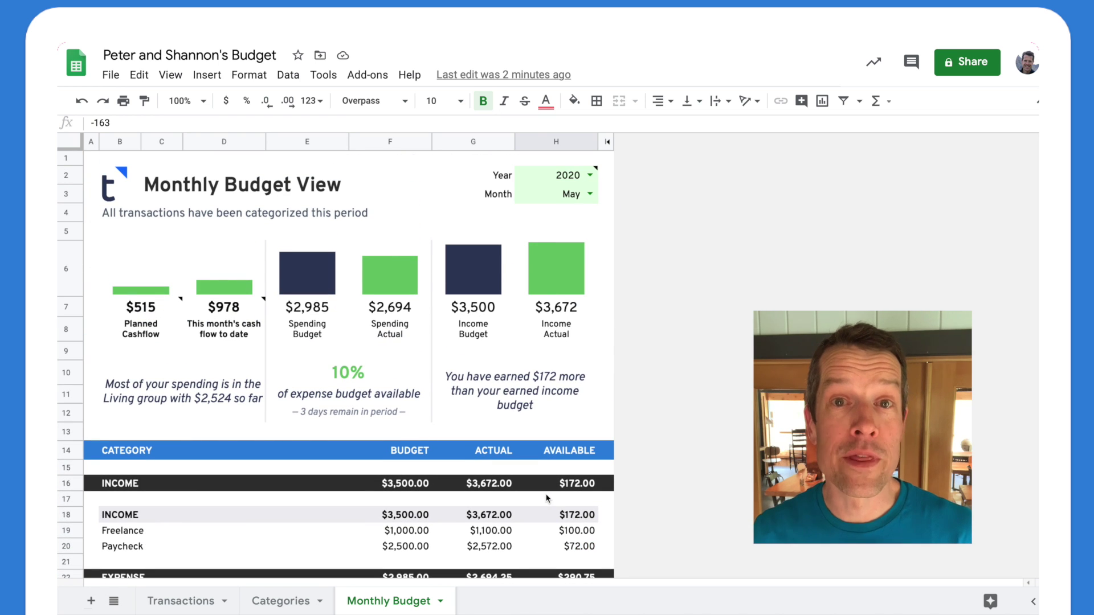
left_click(587, 195)
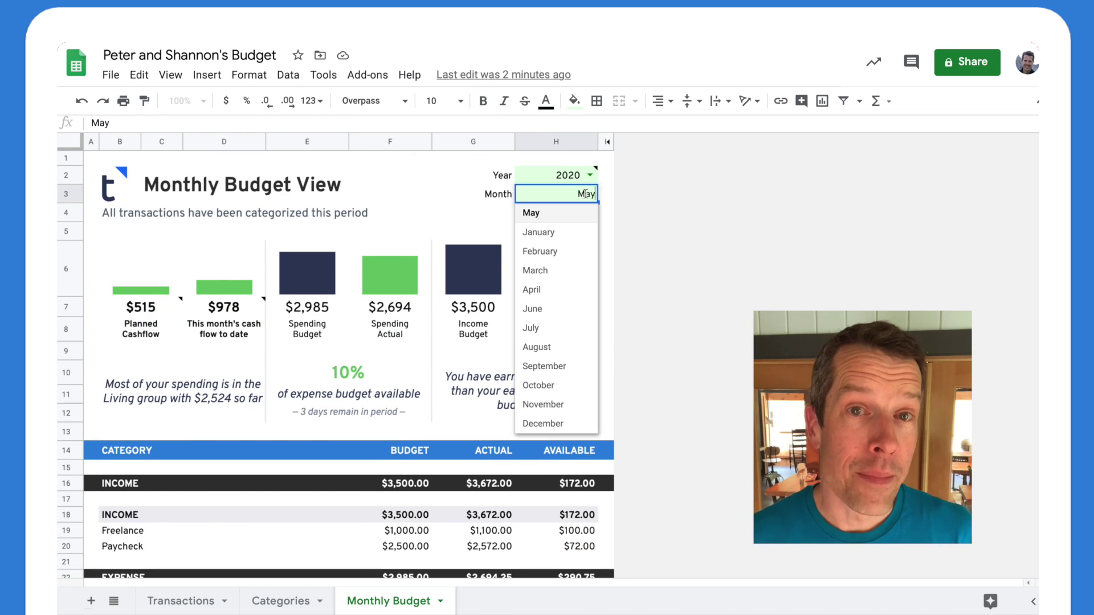
left_click(569, 309)
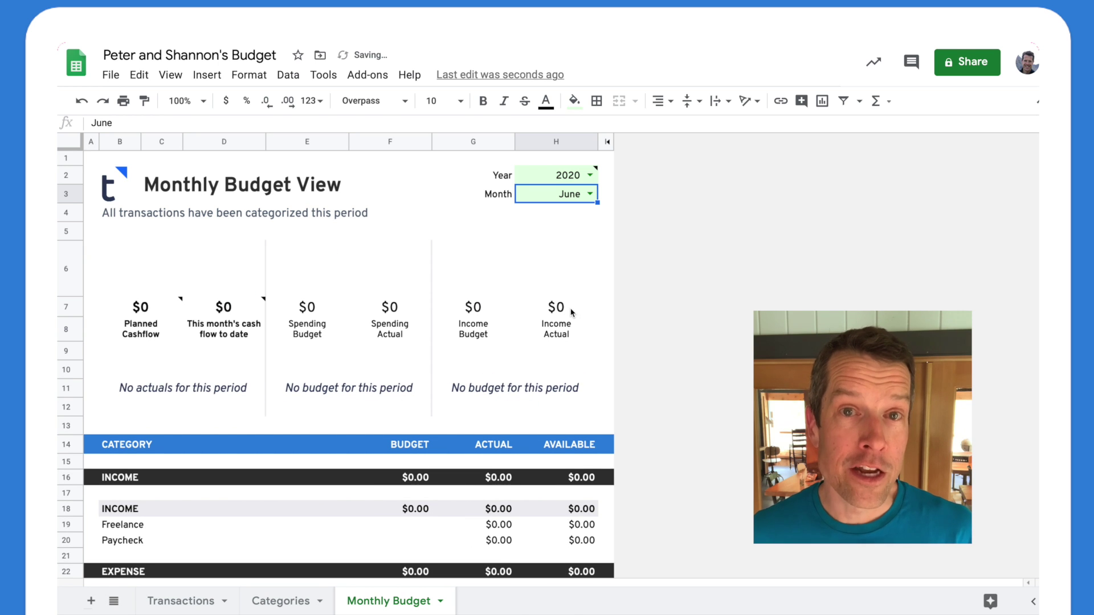
Select the Jun 2020 budget cells for Eating Out through Freelance in the Categories sheet.
left_click(292, 601)
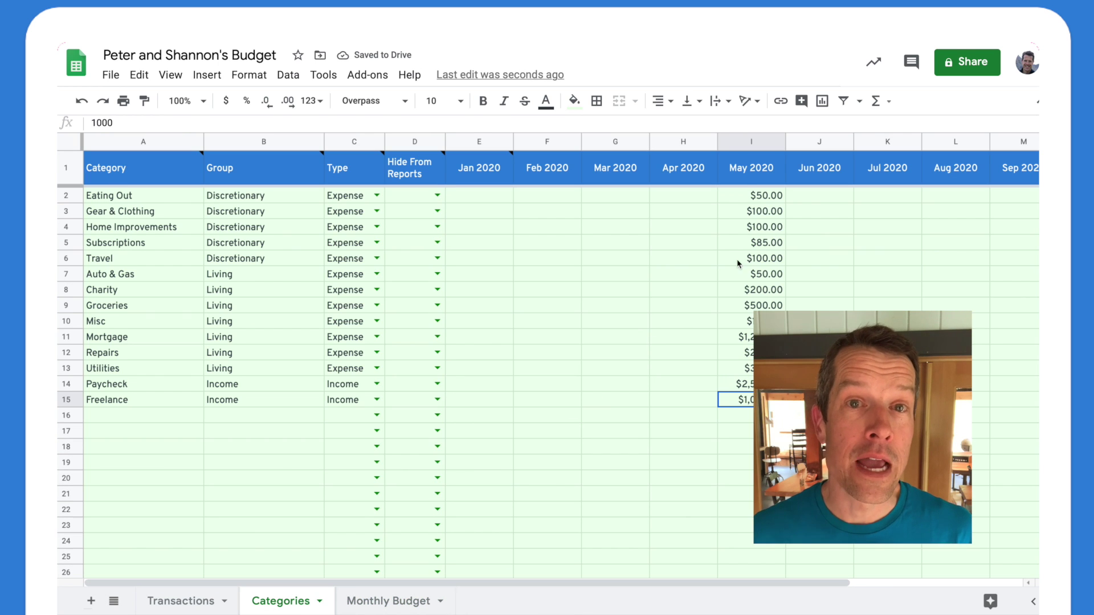
left_click_drag(812, 196, 815, 399)
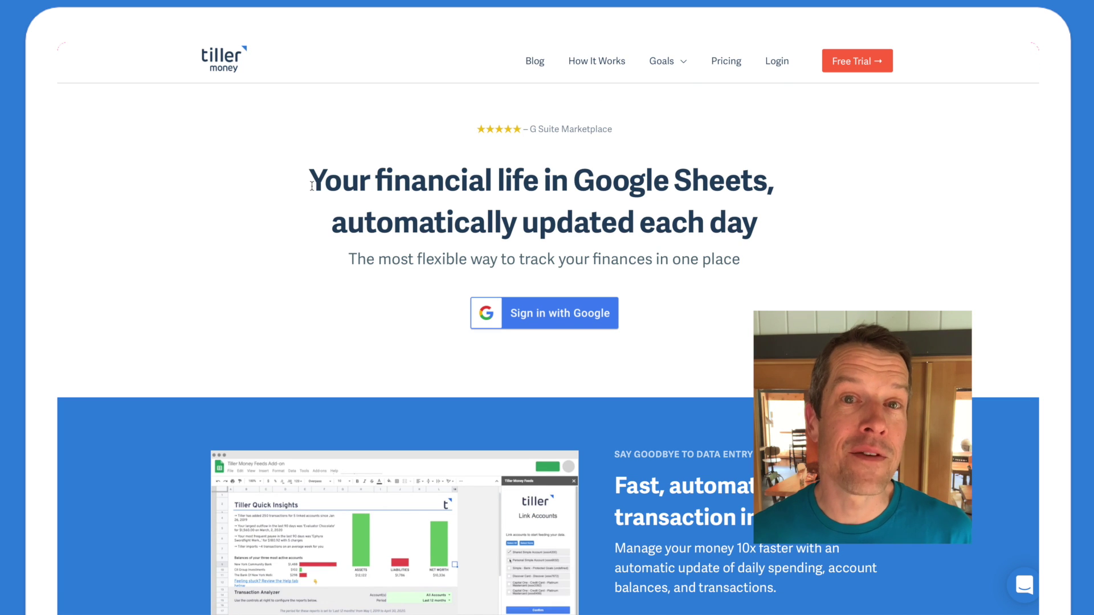
Look over the headline and the automatic transaction import section on the Tiller Money website's home page.
left_click_drag(311, 185, 752, 208)
left_click(752, 207)
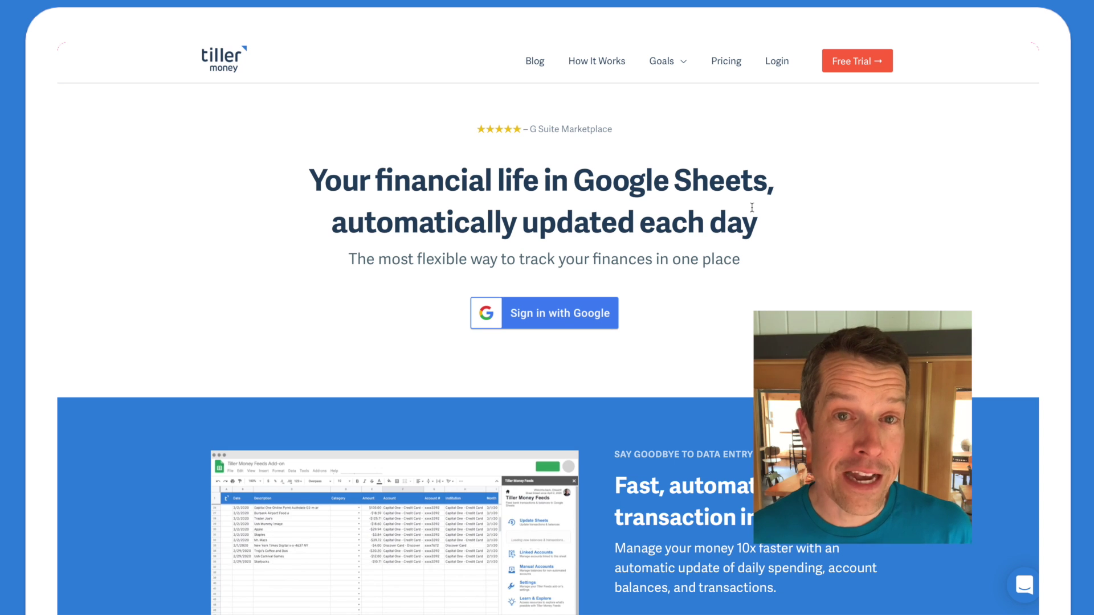
scroll(752, 208, "down", 3)
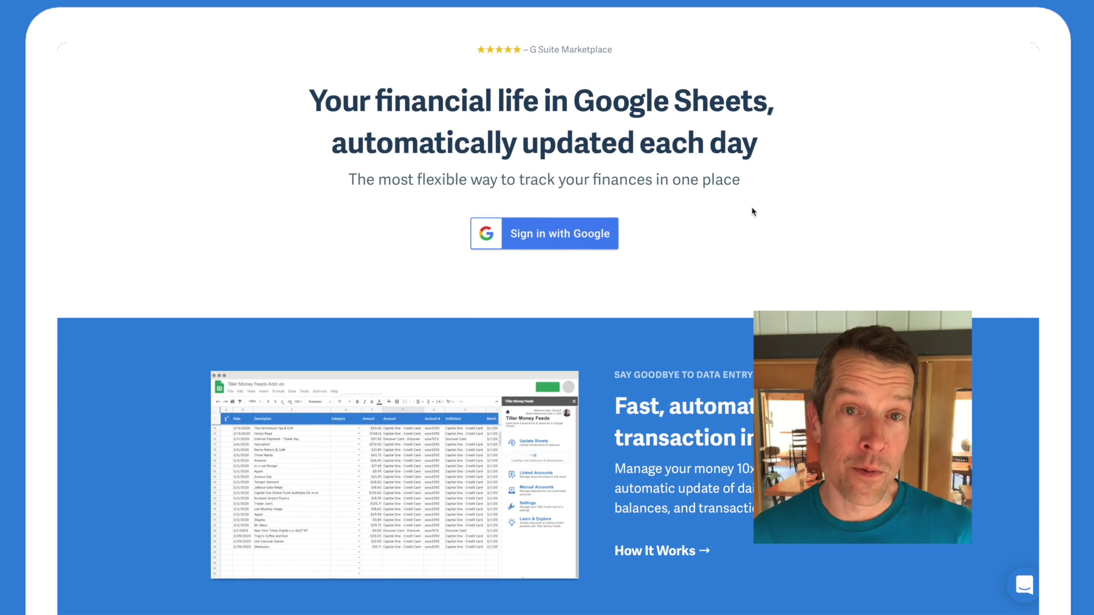
scroll(752, 211, "up", 3)
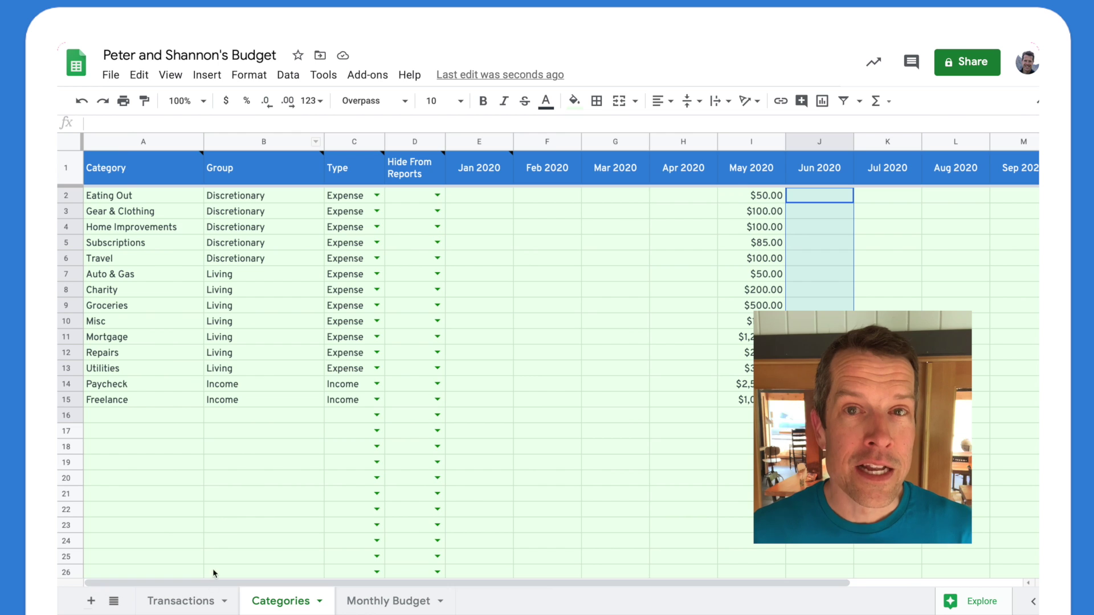
Review the descriptions and categories of the May 2020 transactions in the Transactions sheet, from Mazama Store to Costco.
left_click(200, 601)
left_click_drag(225, 196, 232, 495)
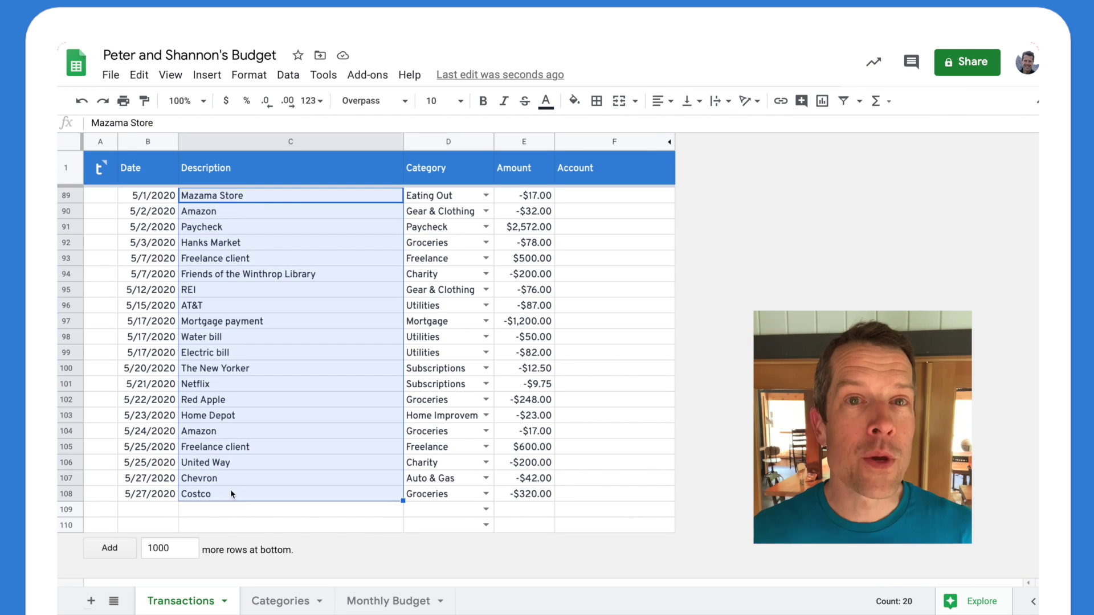
left_click(232, 481)
left_click(425, 372)
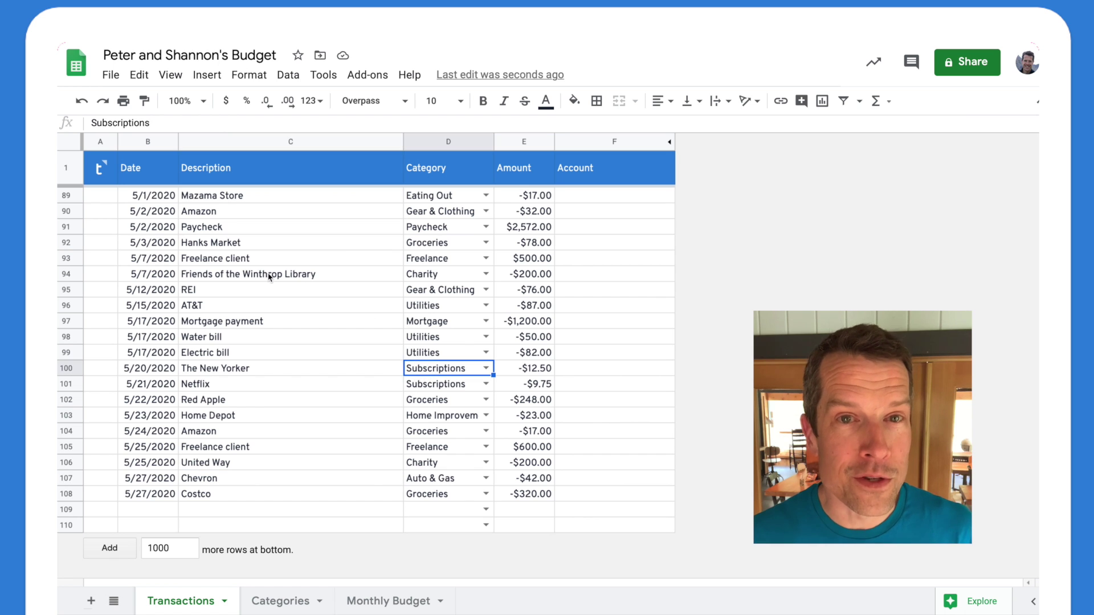